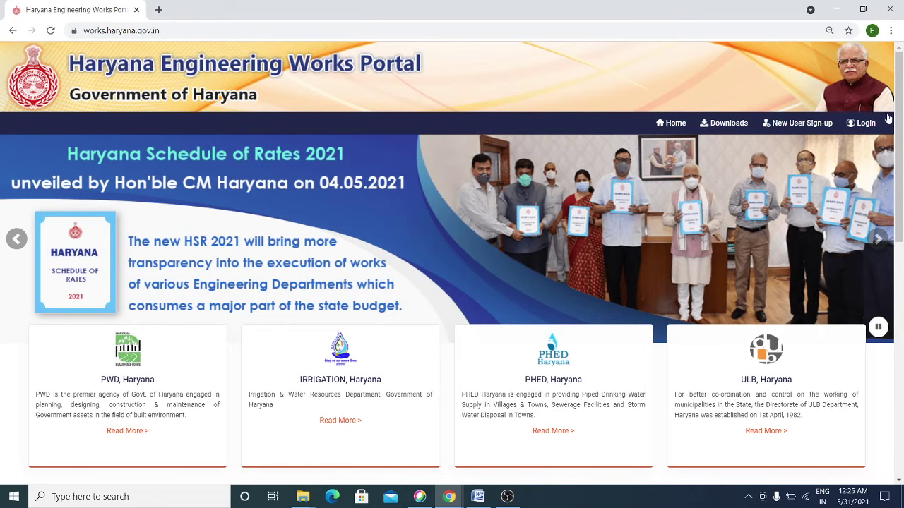
pyautogui.moveTo(899, 100); pyautogui.dragTo(902, 356)
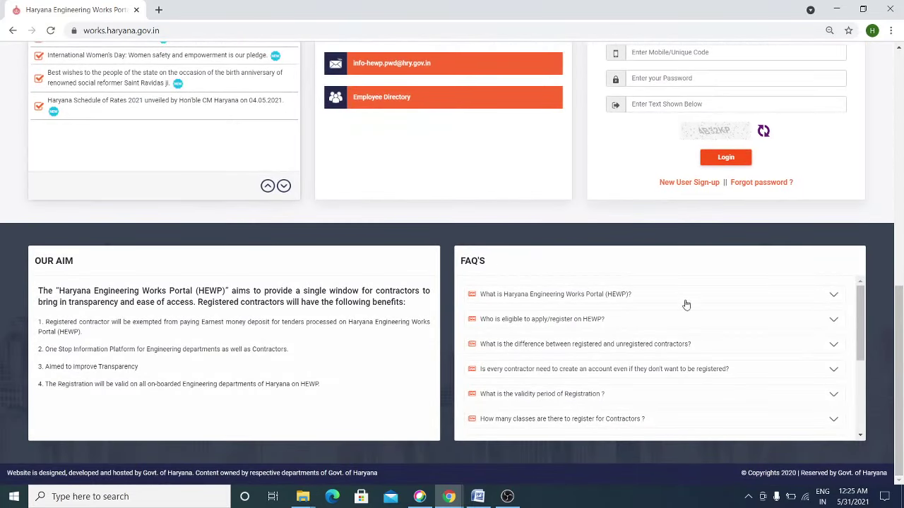
pyautogui.scroll(2, 880, 336)
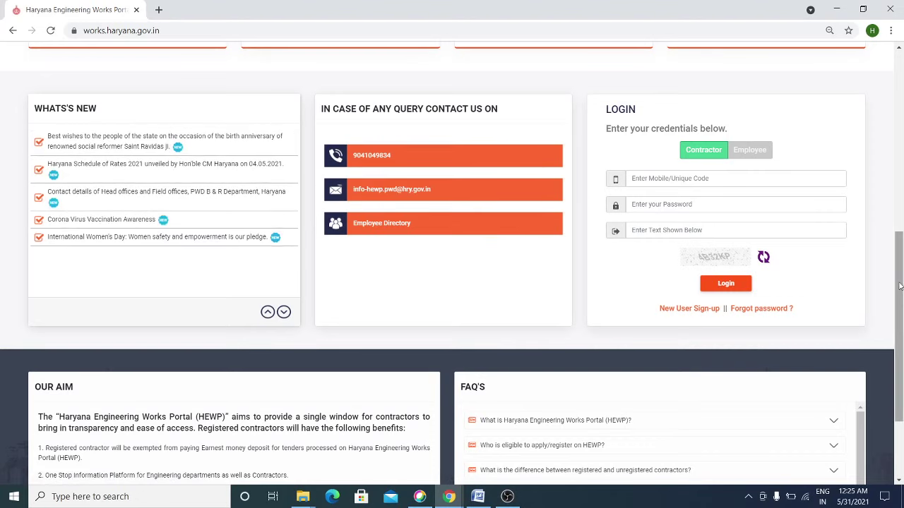
pyautogui.moveTo(902, 299); pyautogui.dragTo(902, 118)
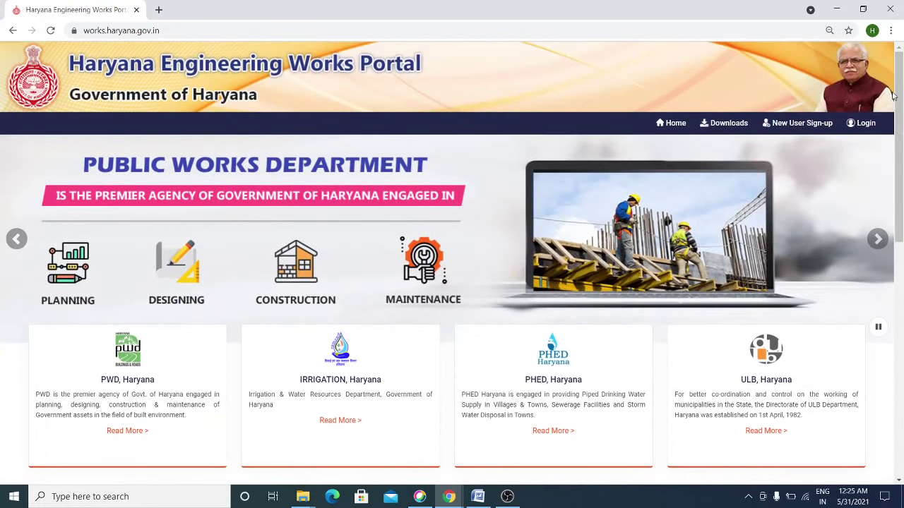
pyautogui.click(721, 126)
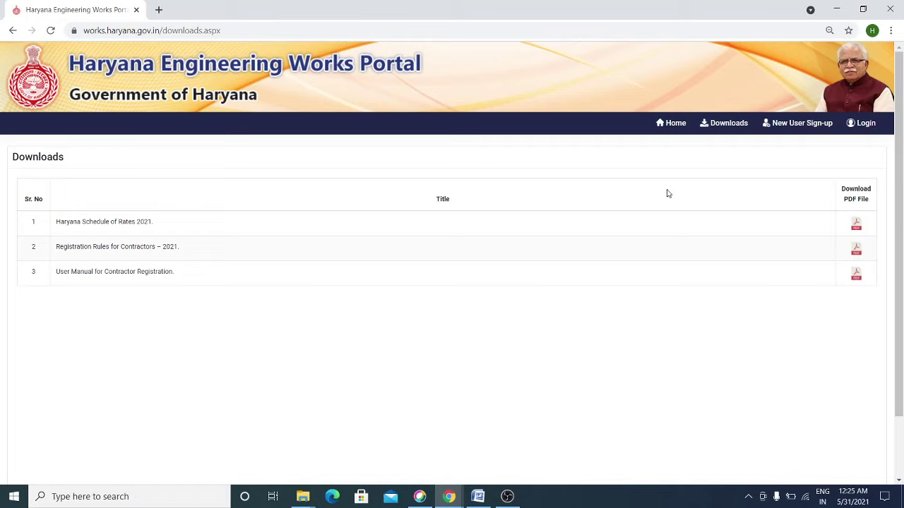
pyautogui.click(682, 125)
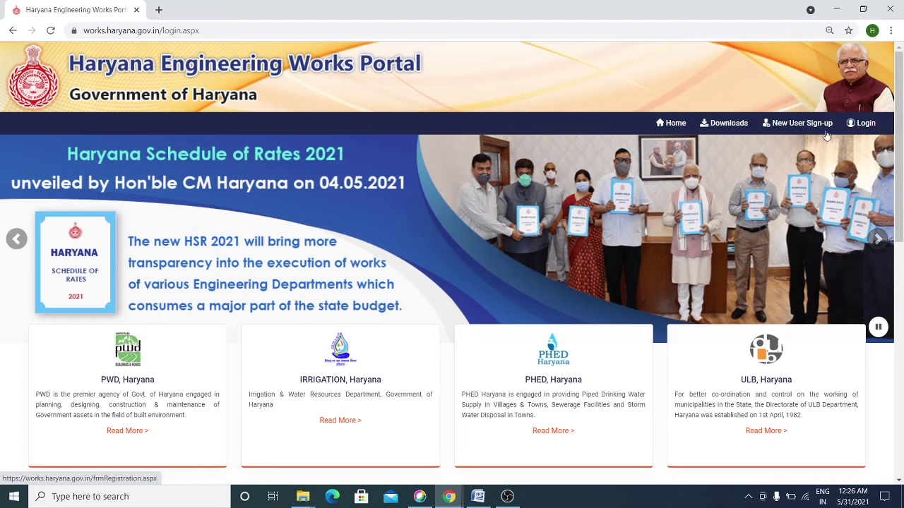
# - Scroll down to the Login panel and open the New User Sign-up registration form
pyautogui.scroll(-1, 899, 134)
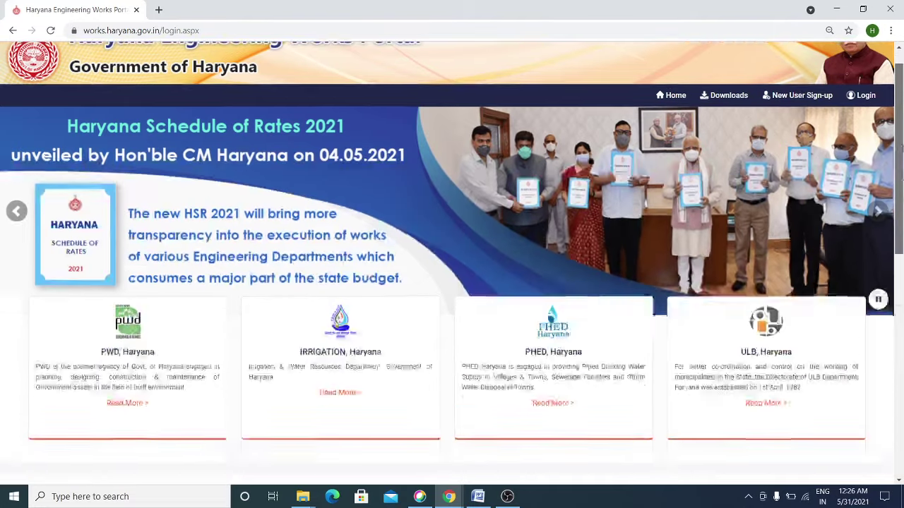
pyautogui.scroll(-5, 704, 373)
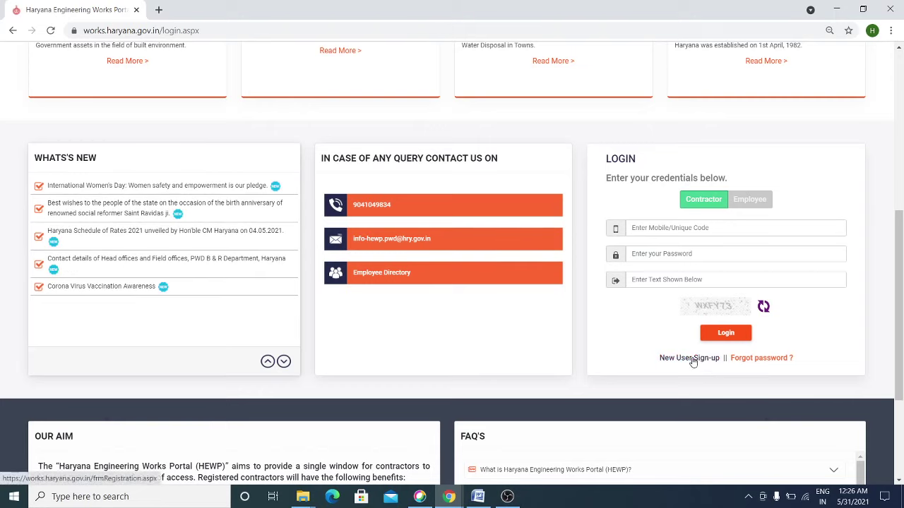
pyautogui.click(693, 359)
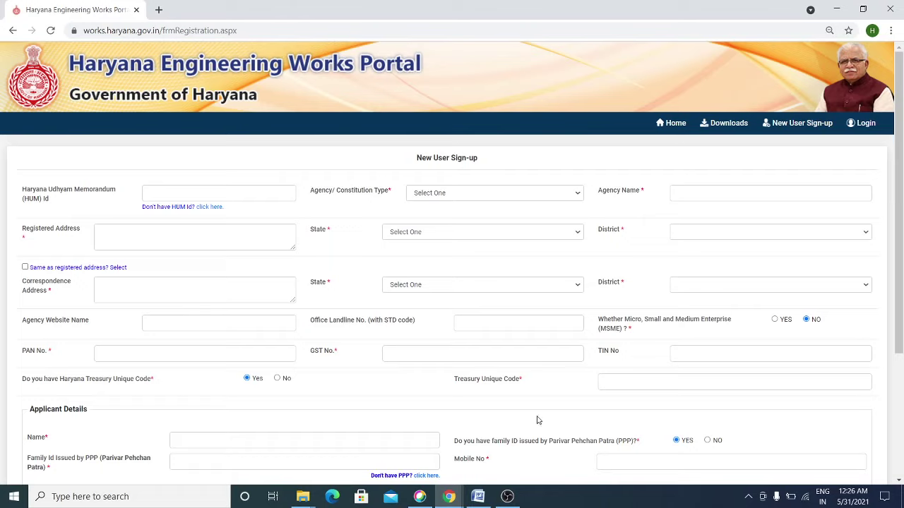
pyautogui.moveTo(901, 203)
pyautogui.mouseDown()
pyautogui.moveTo(901, 323)
pyautogui.moveTo(901, 203)
pyautogui.mouseUp()
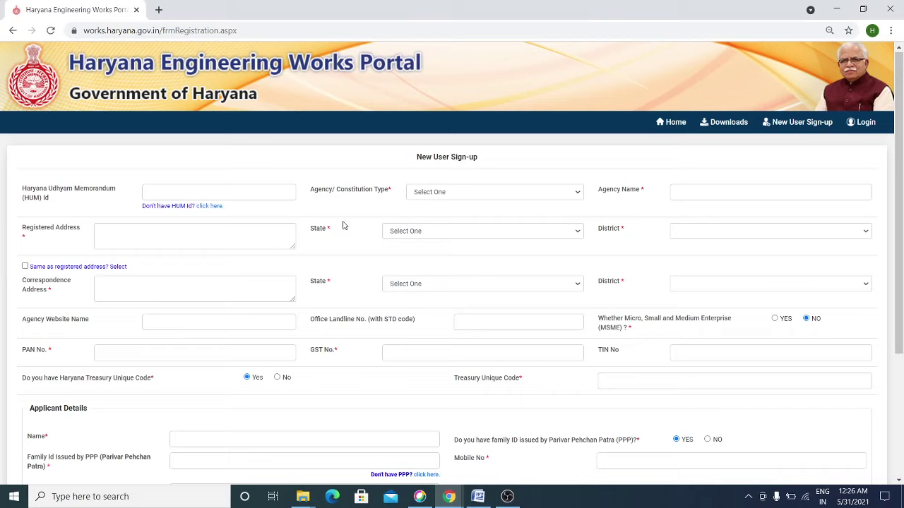
pyautogui.click(130, 237)
pyautogui.click(210, 206)
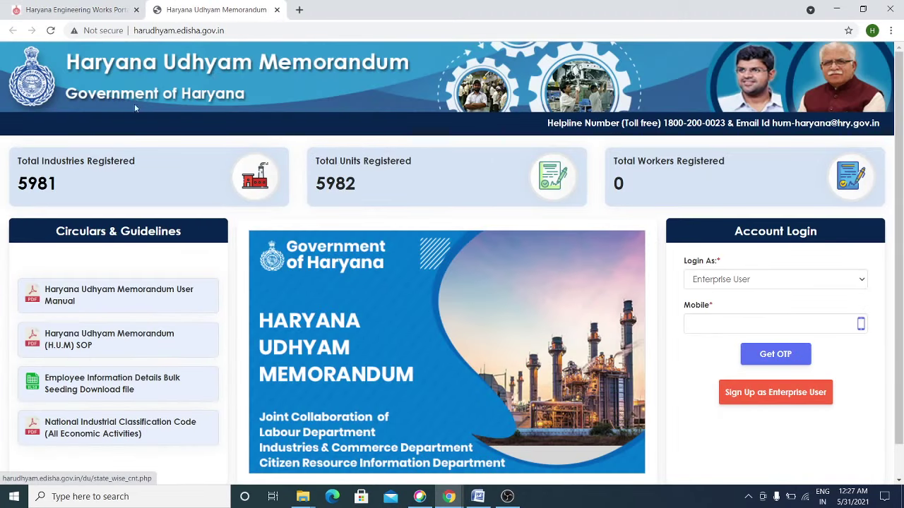
pyautogui.click(276, 10)
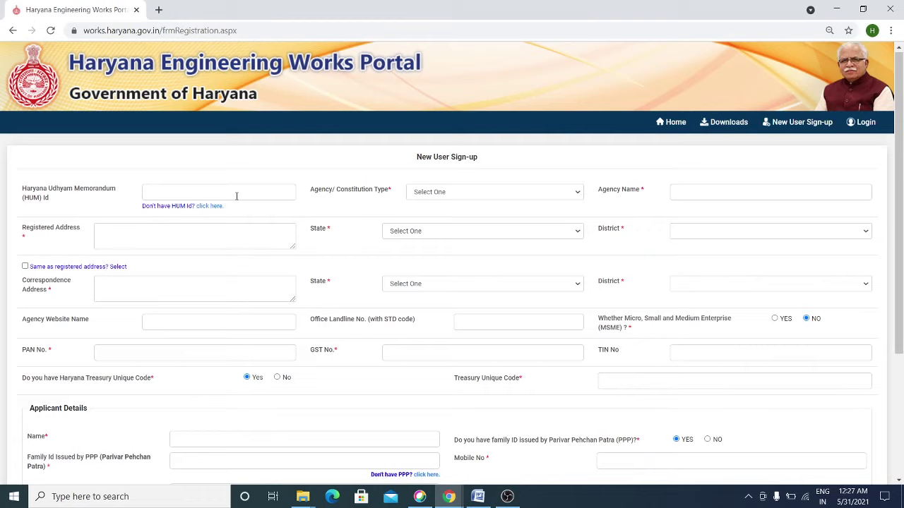
# - Set the constitution type to Individual and autofill agency name ABC Pvt Ltd
pyautogui.click(443, 194)
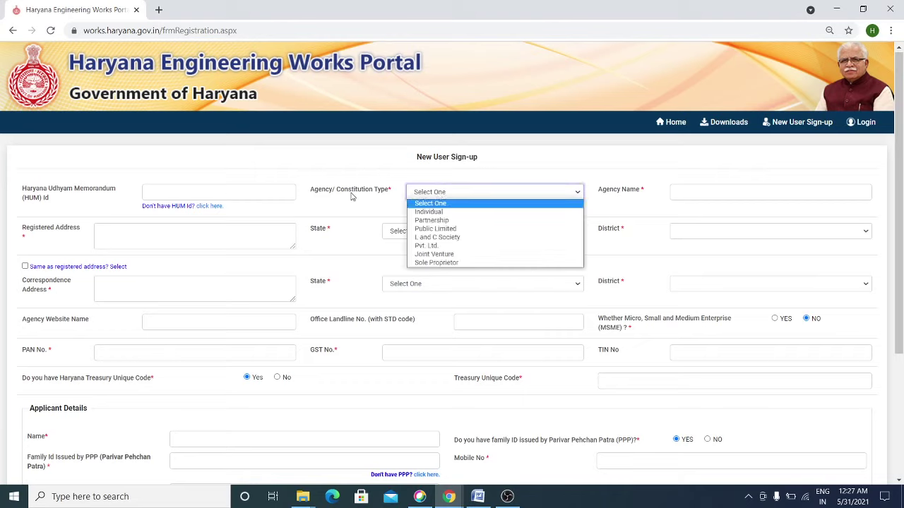
pyautogui.click(441, 212)
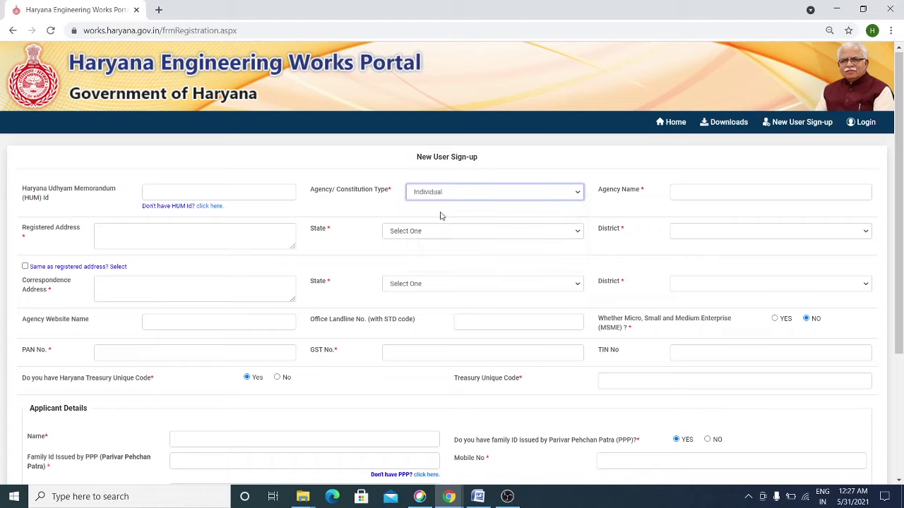
pyautogui.click(697, 193)
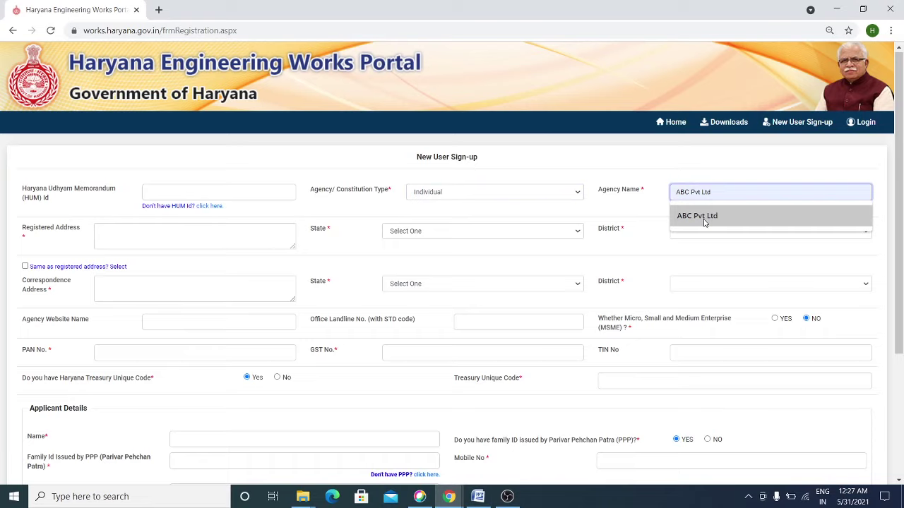
pyautogui.click(703, 223)
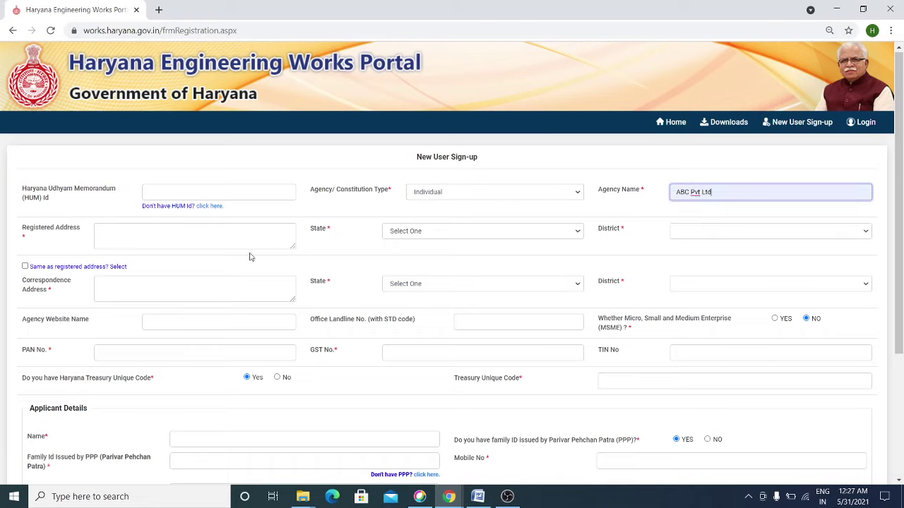
# - Enter registered address XYZ, Delhi with state DELHI and district NEW DELHI
pyautogui.click(165, 235)
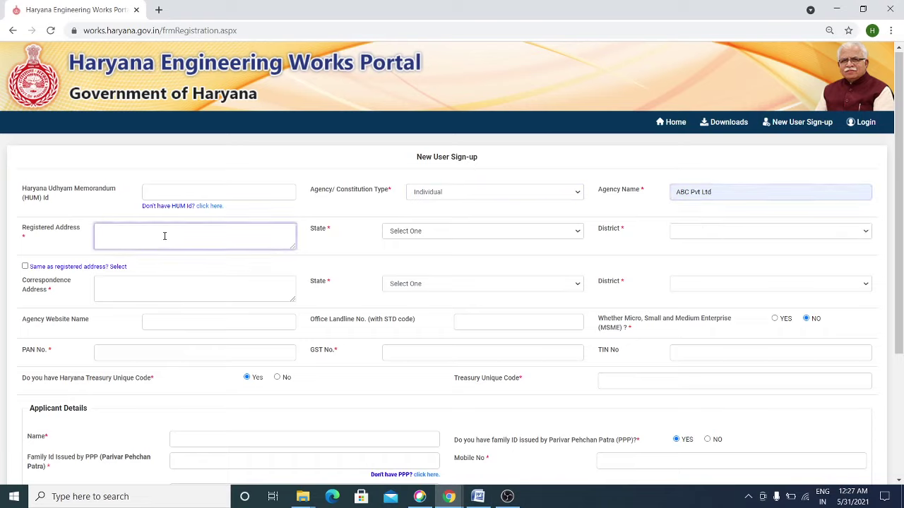
pyautogui.write('XYZ, Delhi,')
pyautogui.click(426, 233)
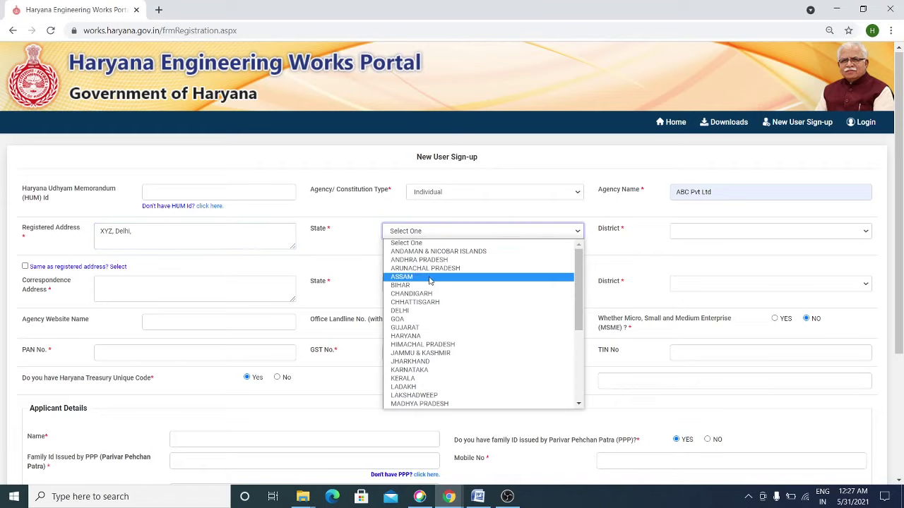
pyautogui.press('n')
pyautogui.press('d')
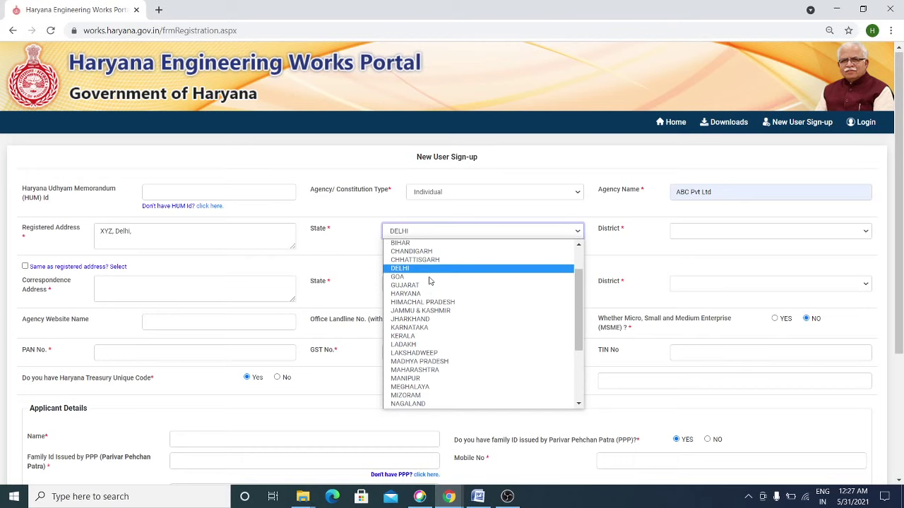
pyautogui.click(415, 271)
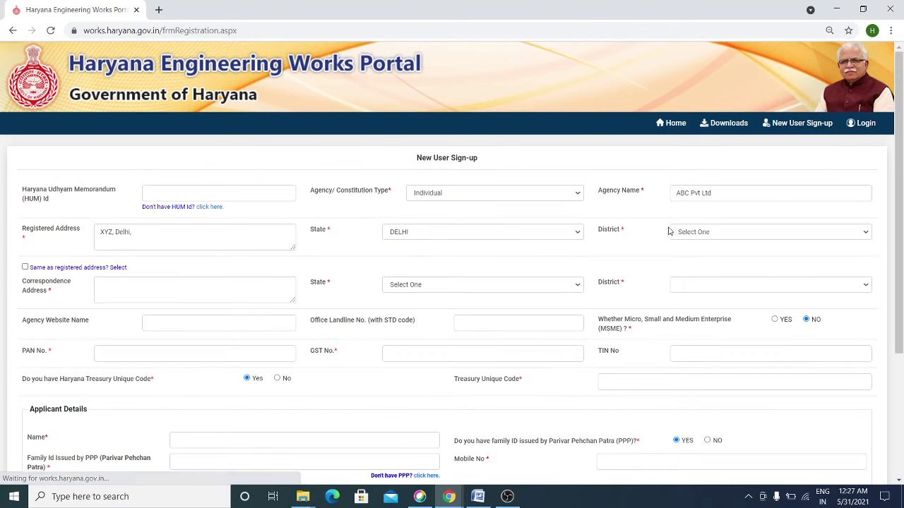
pyautogui.click(702, 233)
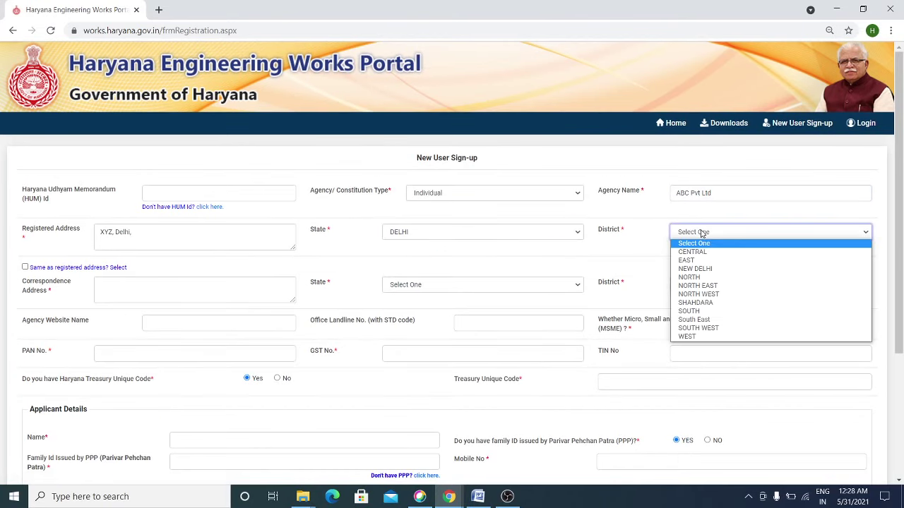
pyautogui.click(703, 269)
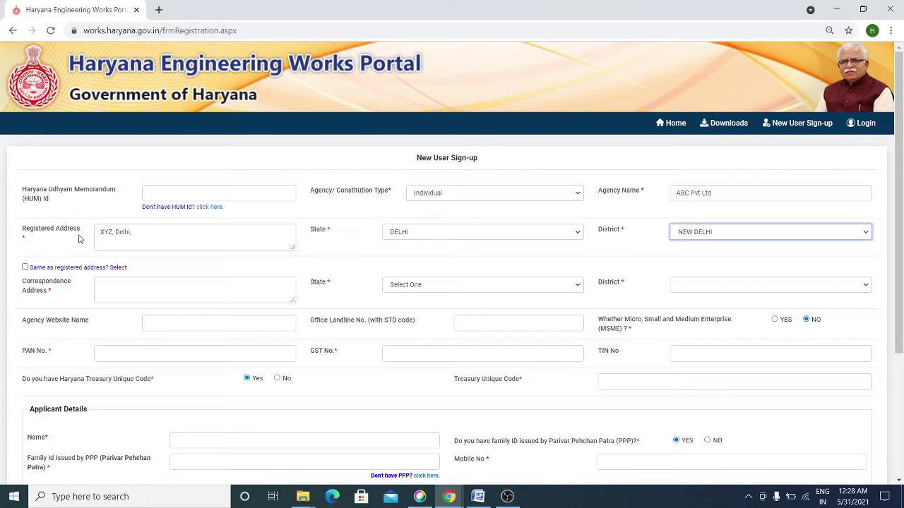
pyautogui.click(25, 268)
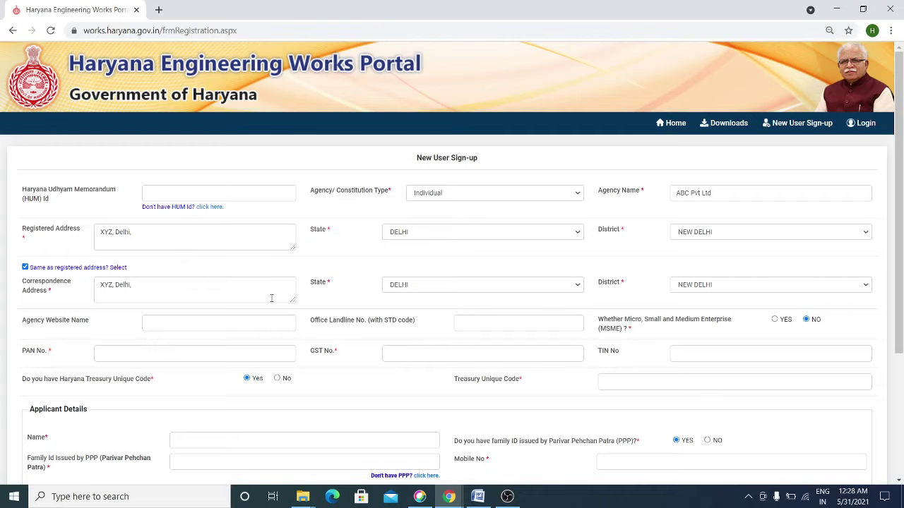
pyautogui.click(189, 322)
pyautogui.click(196, 347)
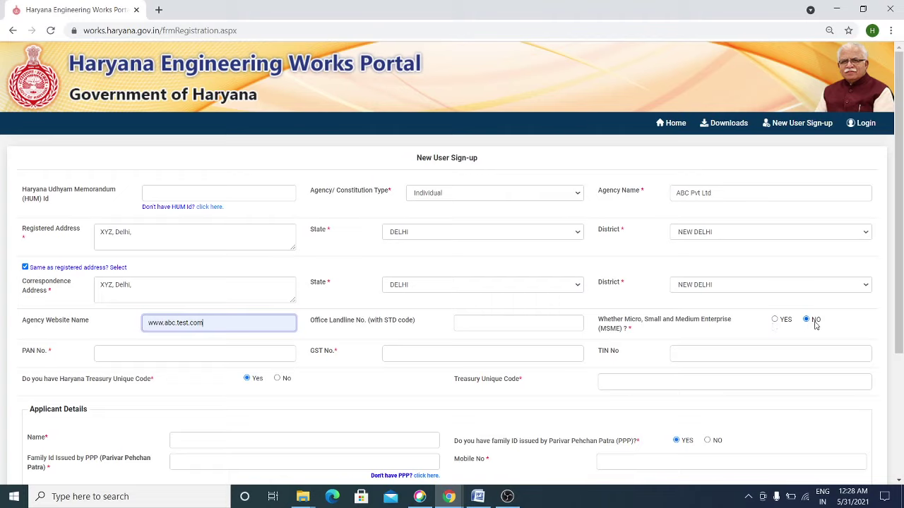
pyautogui.click(186, 352)
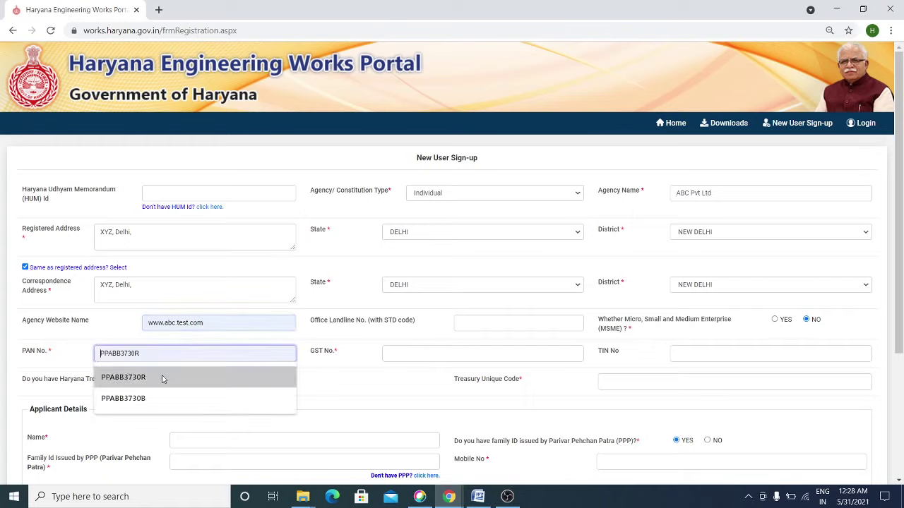
pyautogui.click(161, 377)
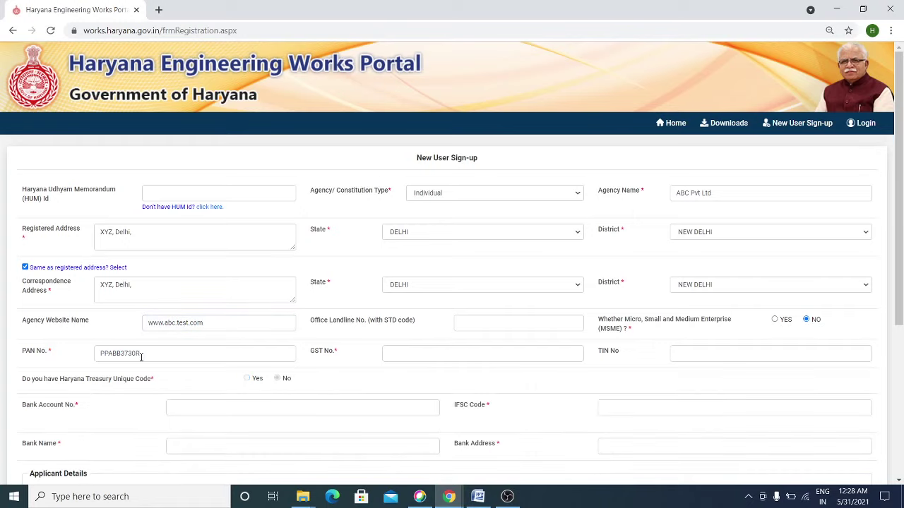
pyautogui.click(415, 356)
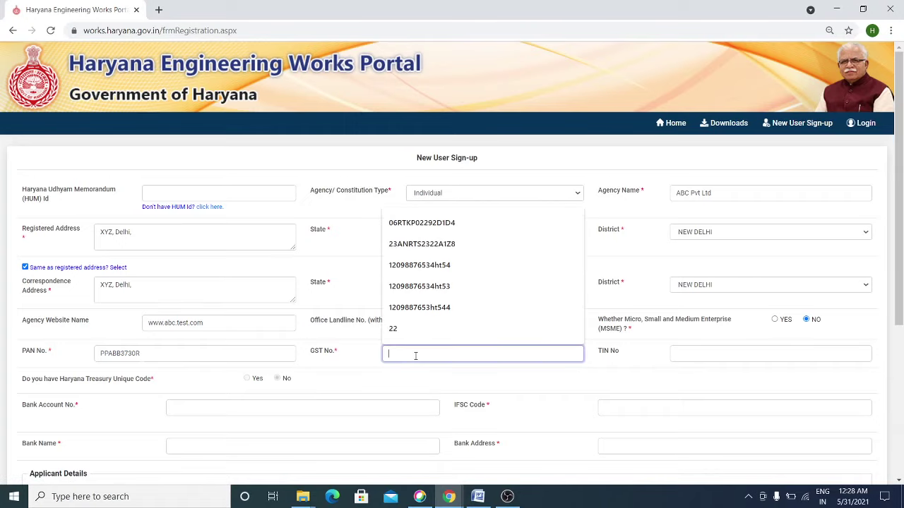
# - Select and copy the GST number from the Word registration notes, then bring up Chrome's windows
pyautogui.click(478, 496)
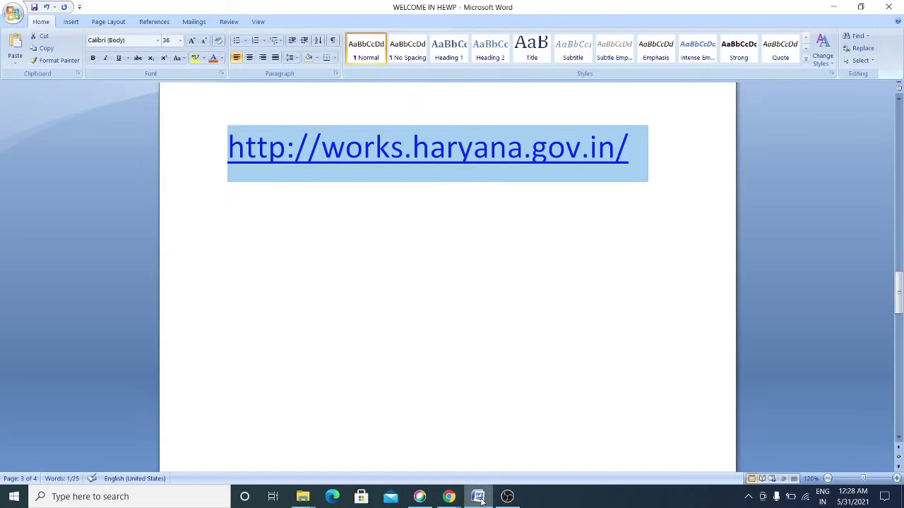
pyautogui.moveTo(899, 293); pyautogui.dragTo(900, 374)
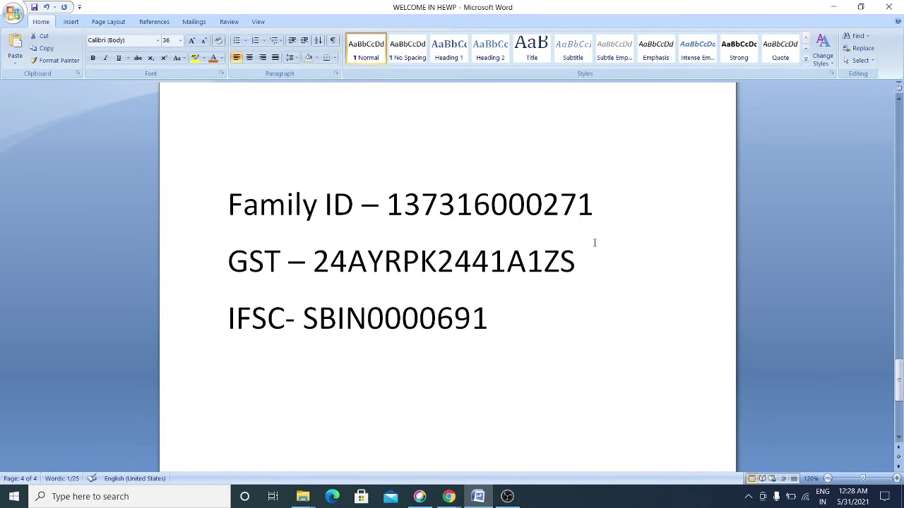
pyautogui.moveTo(594, 242); pyautogui.dragTo(319, 263)
pyautogui.hotkey('ctrl', 'c')
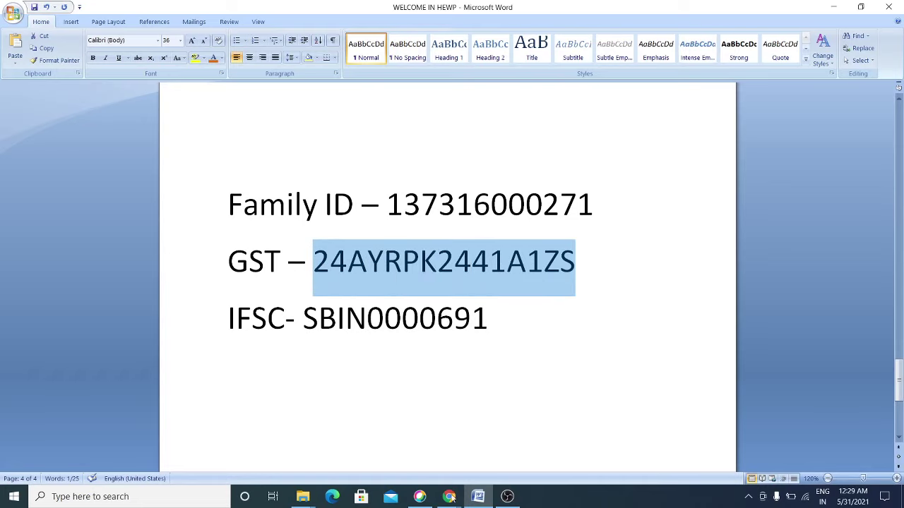
pyautogui.click(449, 496)
# - Paste the copied GST number into GST No. and dismiss the registered-name alert
pyautogui.click(485, 443)
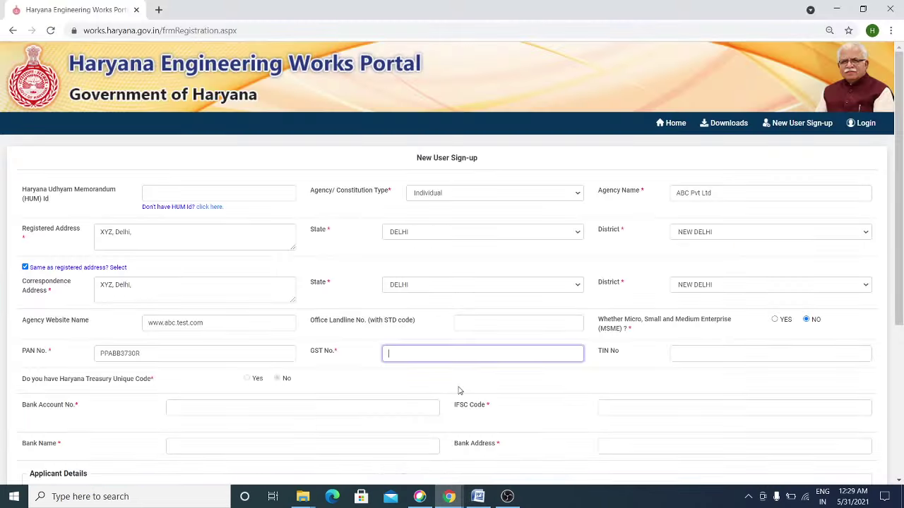
pyautogui.hotkey('ctrl', 'v')
pyautogui.click(692, 356)
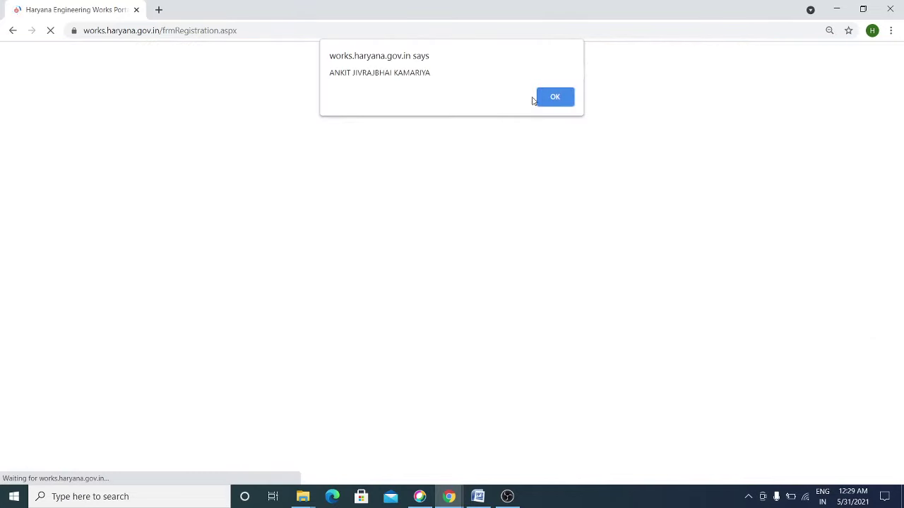
pyautogui.click(555, 96)
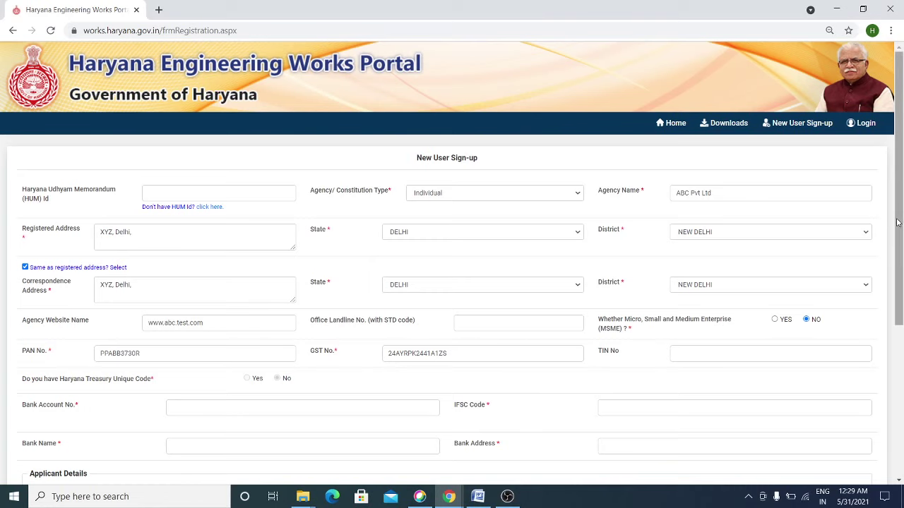
# - Enter the bank account number in Bank Account No
pyautogui.moveTo(899, 222); pyautogui.dragTo(902, 295)
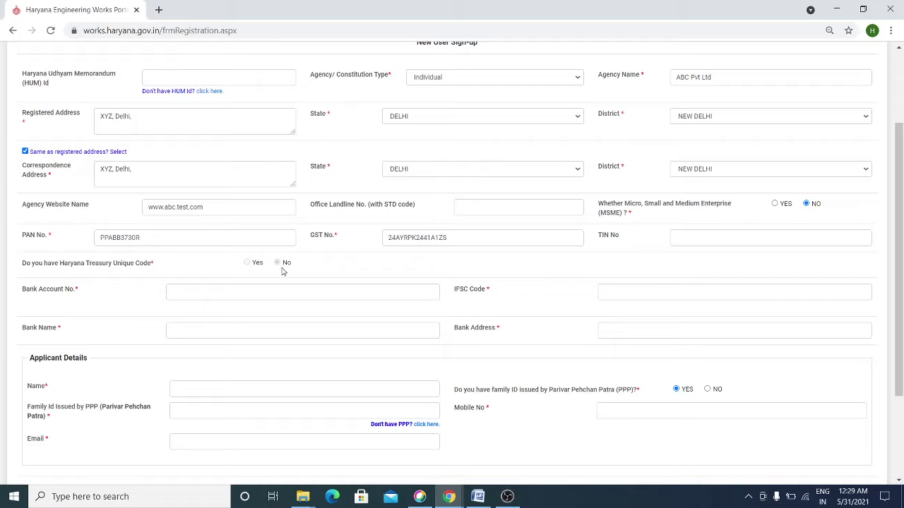
pyautogui.click(251, 292)
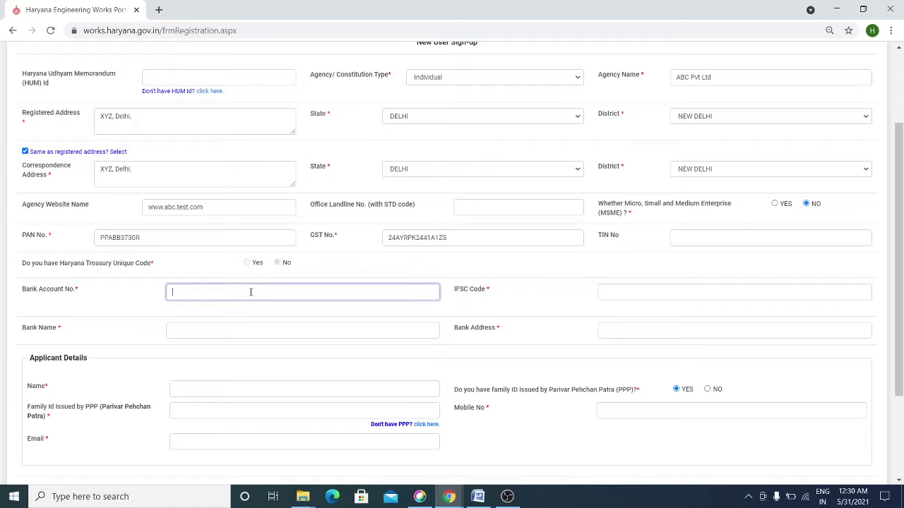
# - Copy IFSC code SBIN0000691 from the Word notes and return to the registration form
pyautogui.click(478, 497)
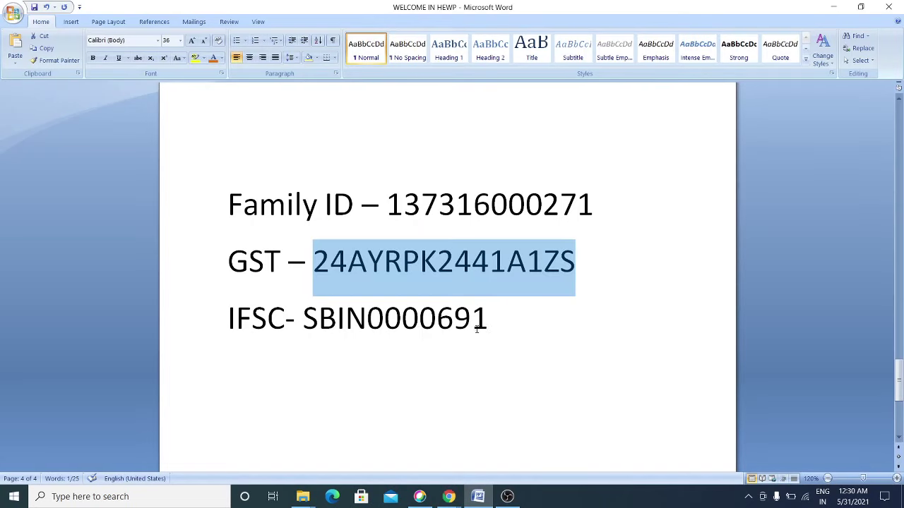
pyautogui.moveTo(487, 323); pyautogui.dragTo(308, 324)
pyautogui.hotkey('ctrl', 'c')
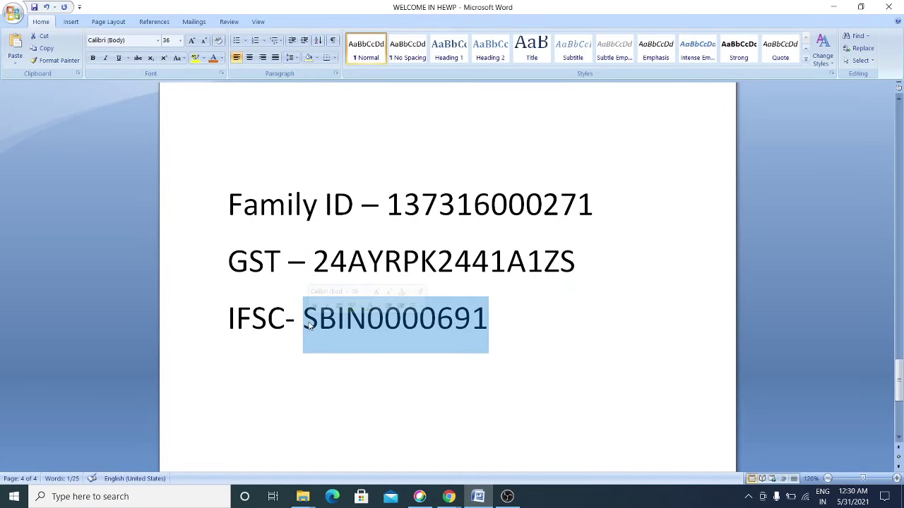
pyautogui.click(449, 496)
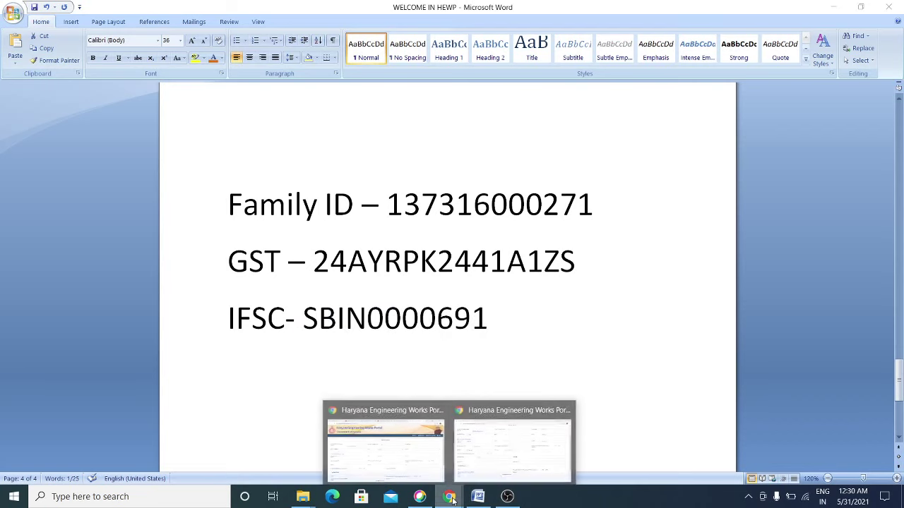
pyautogui.click(509, 442)
# - Paste IFSC code SBIN0000691, then enter bank name SBI and bank address Delhi
pyautogui.click(630, 294)
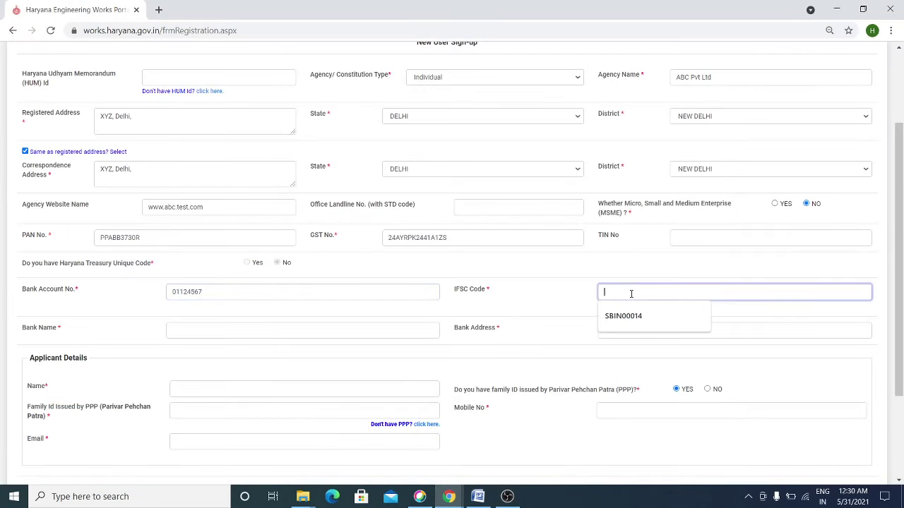
pyautogui.hotkey('ctrl', 'v')
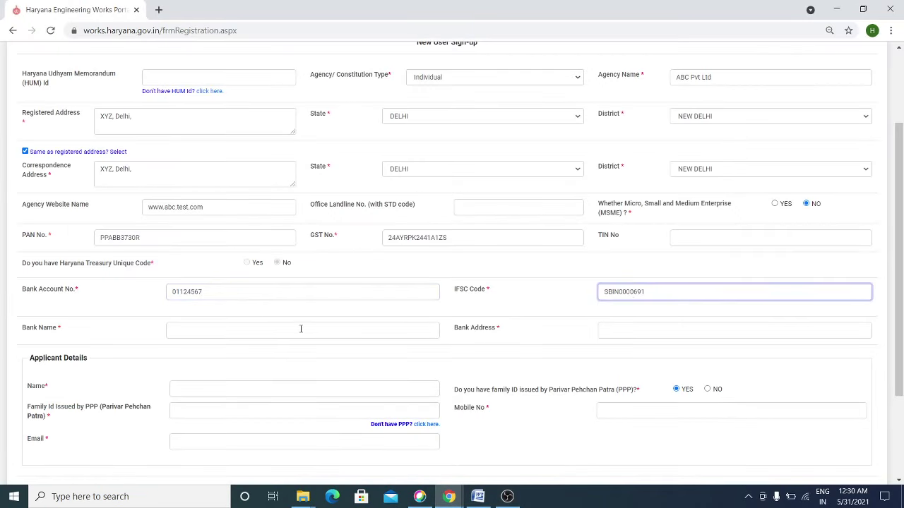
pyautogui.click(281, 331)
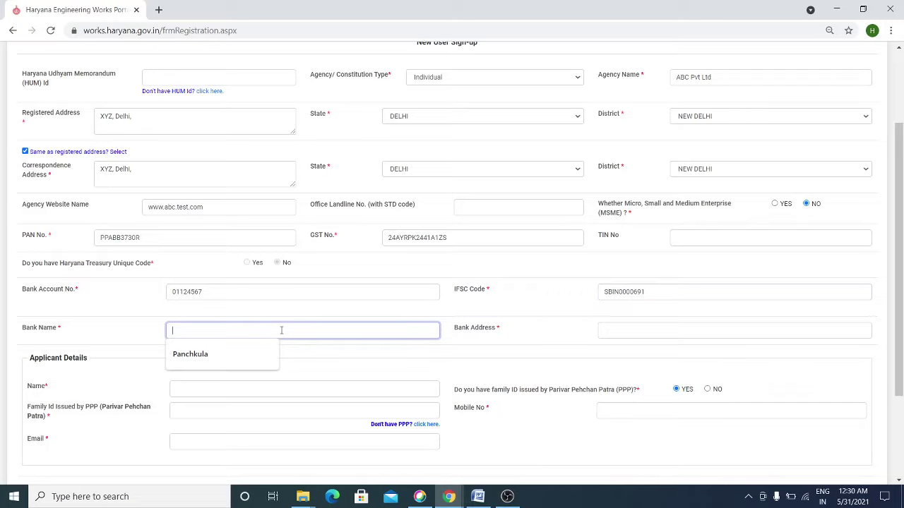
pyautogui.write('SB')
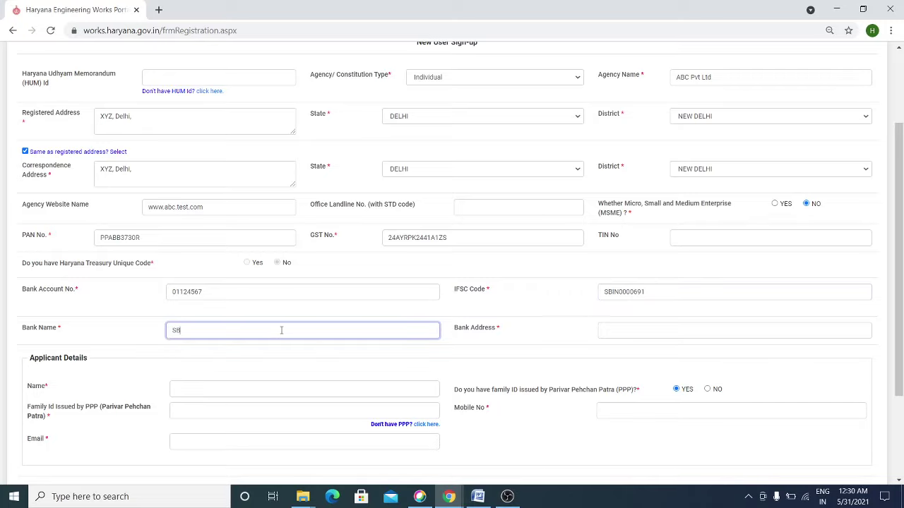
pyautogui.write('I')
pyautogui.click(623, 330)
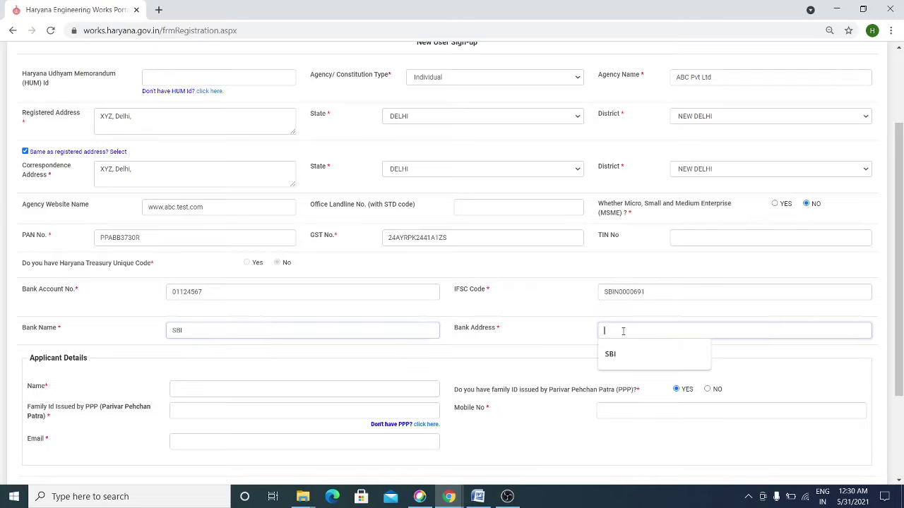
pyautogui.write('Delhi')
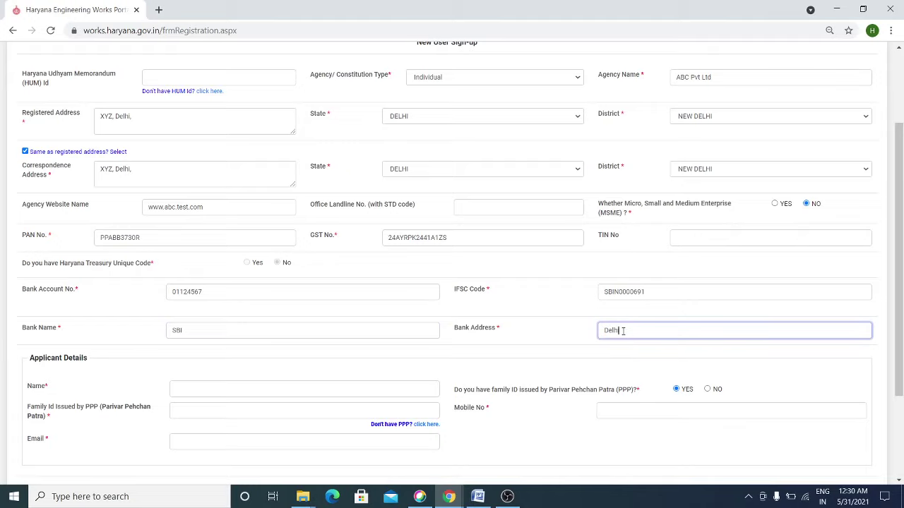
pyautogui.click(537, 343)
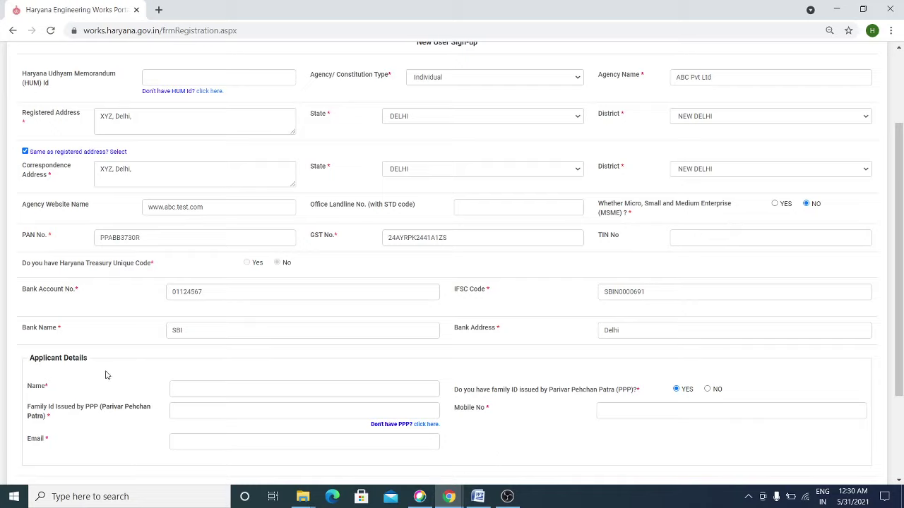
# - Autofill the applicant's name from saved suggestions, leaving Family Id empty
pyautogui.click(198, 391)
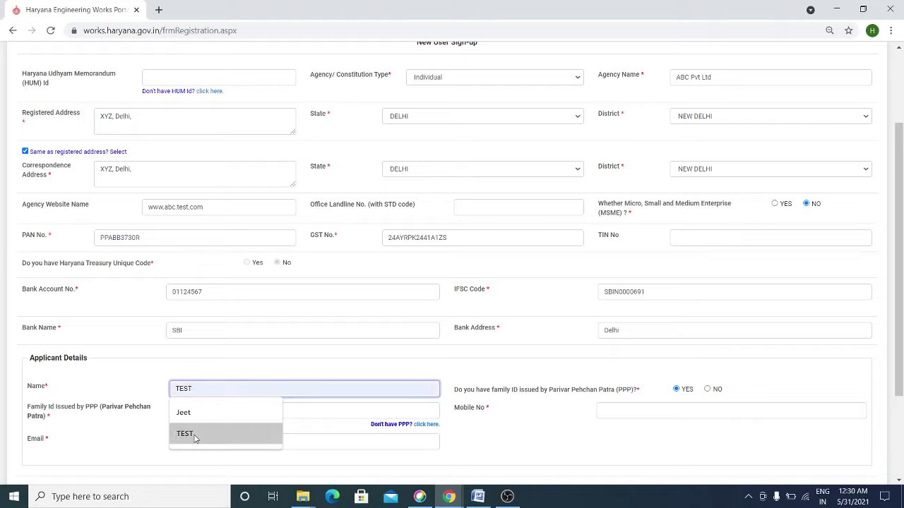
pyautogui.click(199, 410)
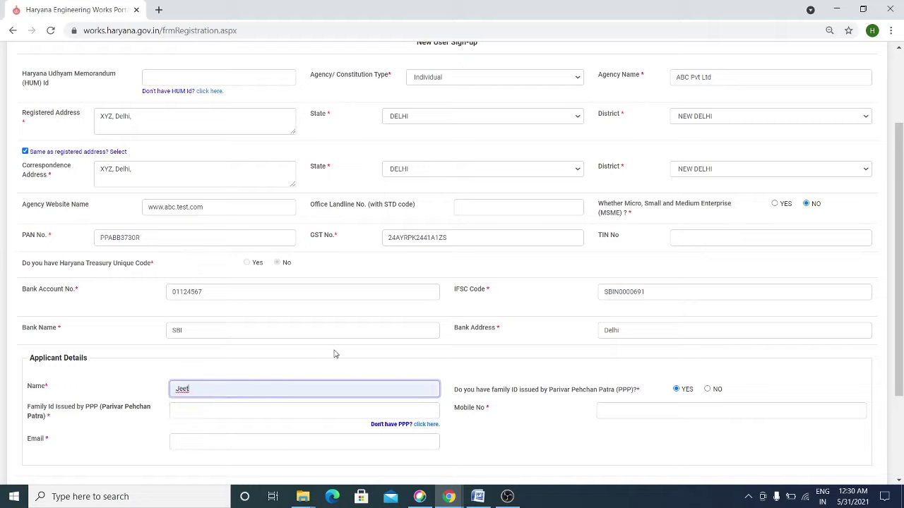
pyautogui.click(208, 409)
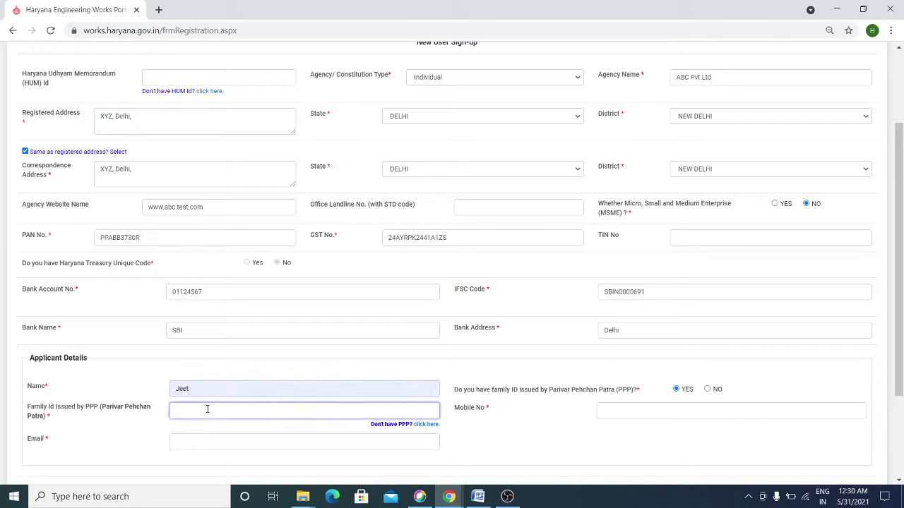
pyautogui.click(466, 403)
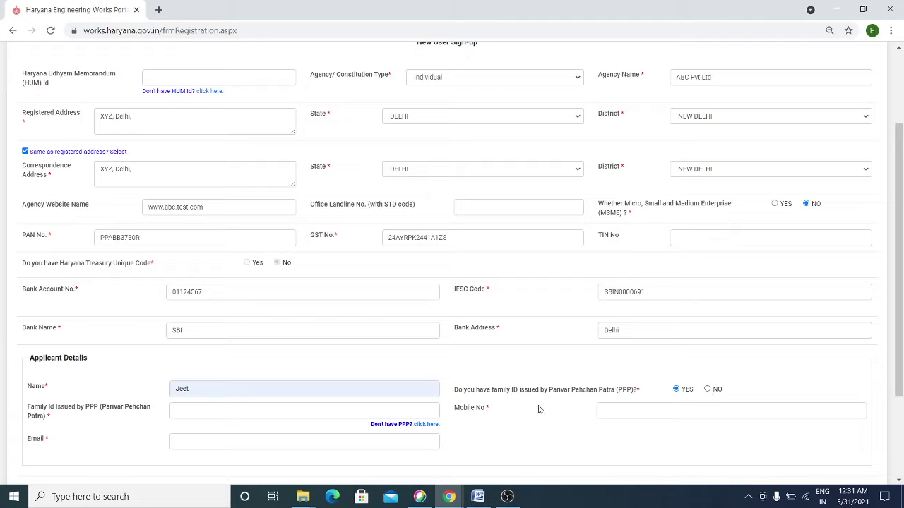
pyautogui.click(432, 425)
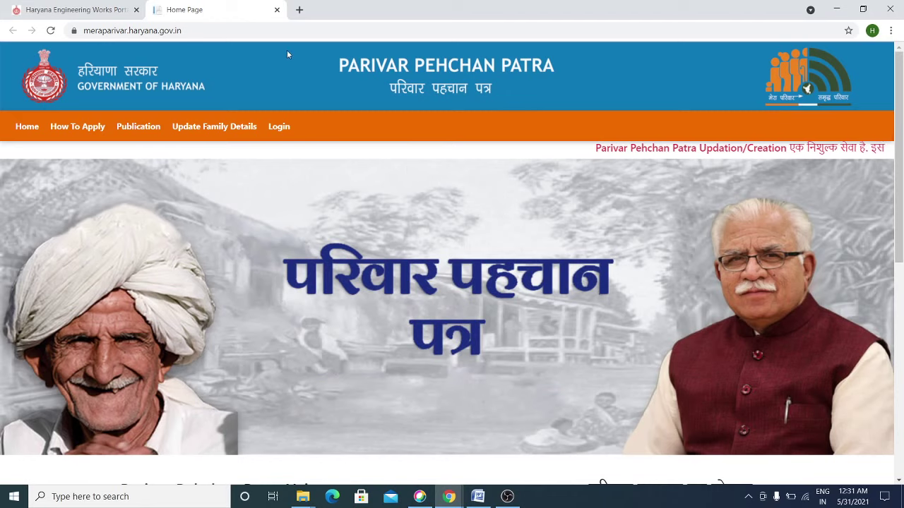
pyautogui.click(277, 9)
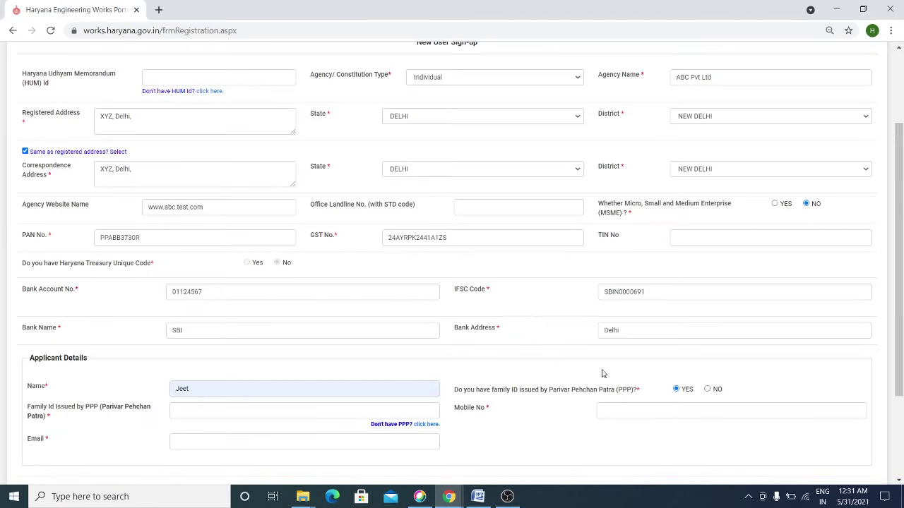
# - Select NO for PPP family ID, tick the Aadhaar Declaration, and accept the consent
pyautogui.click(707, 389)
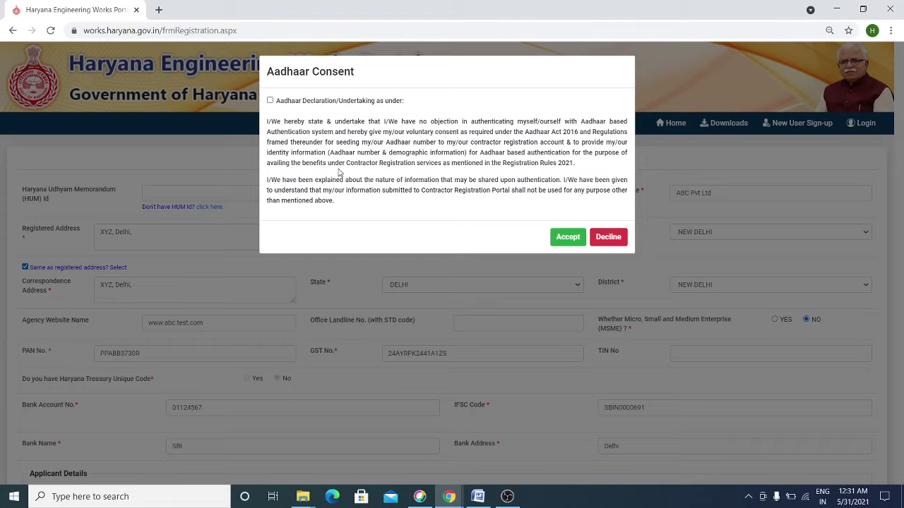
pyautogui.click(271, 101)
pyautogui.click(565, 237)
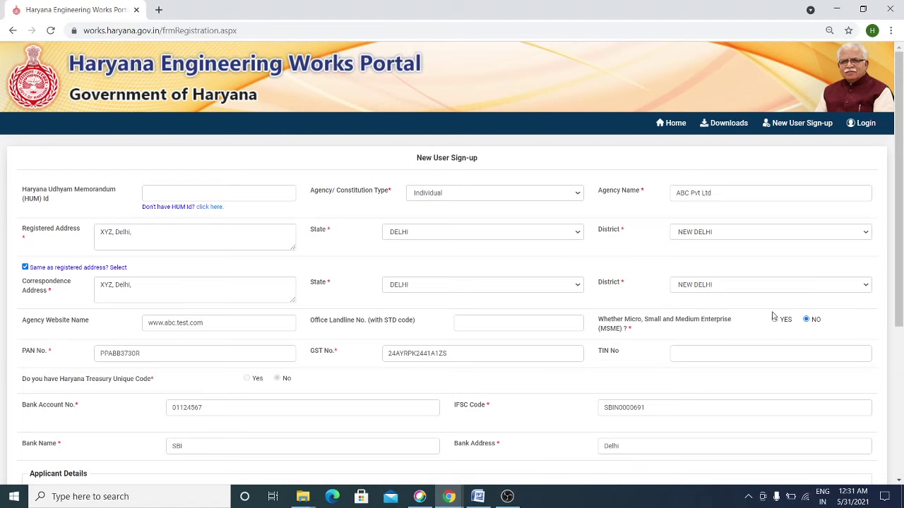
# - Autofill the applicant's Aadhaar number and mobile number from saved suggestions
pyautogui.moveTo(899, 204); pyautogui.dragTo(902, 283)
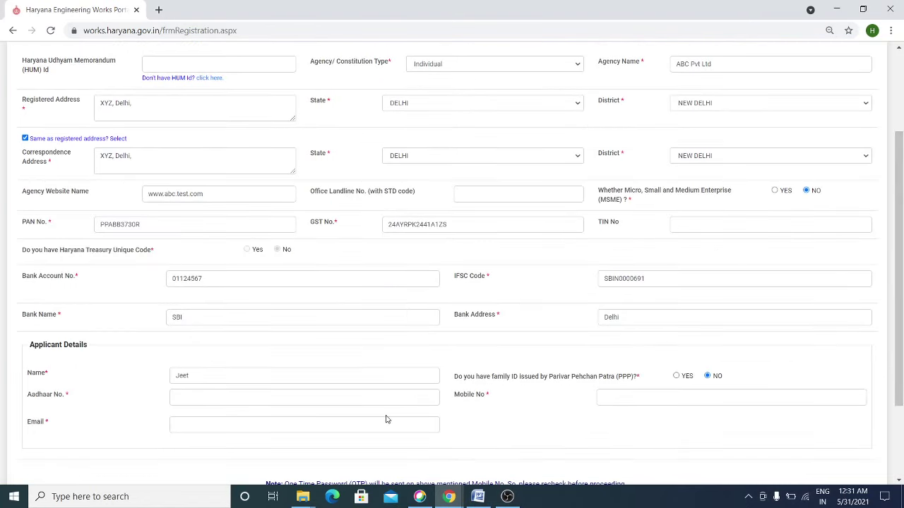
pyautogui.click(210, 397)
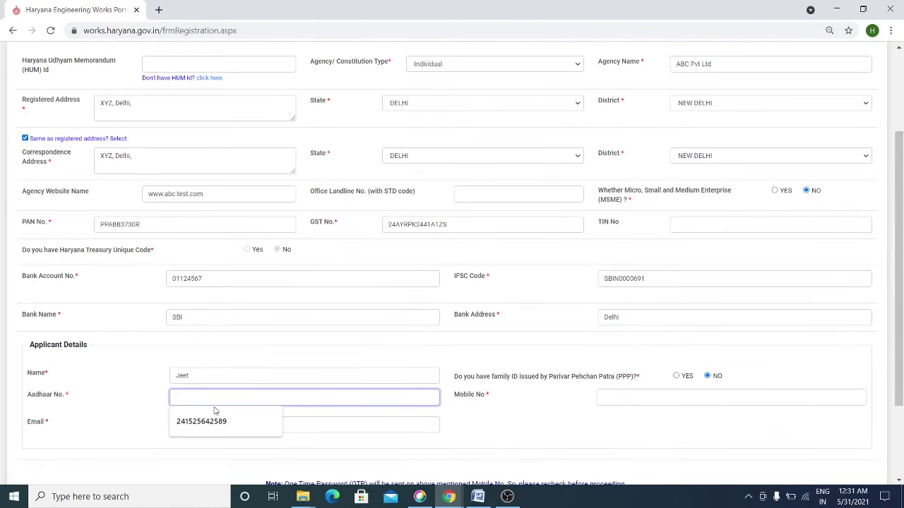
pyautogui.click(222, 421)
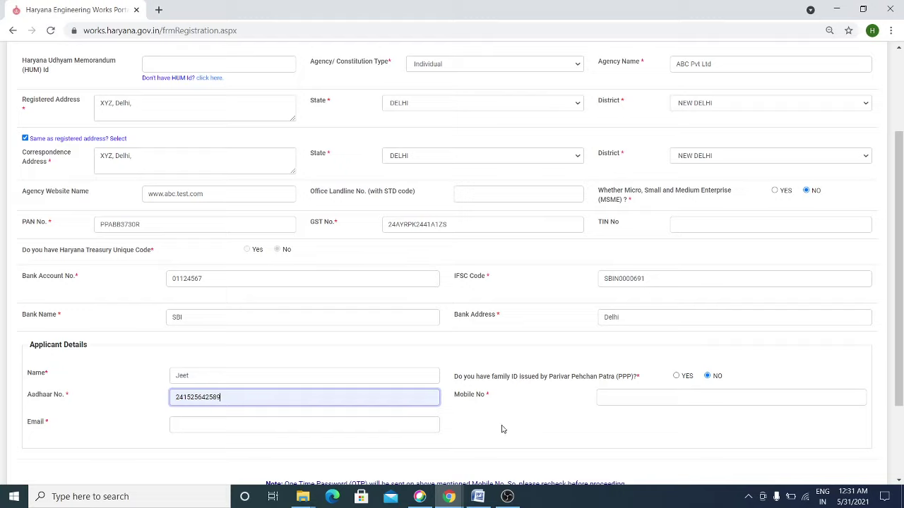
pyautogui.click(632, 399)
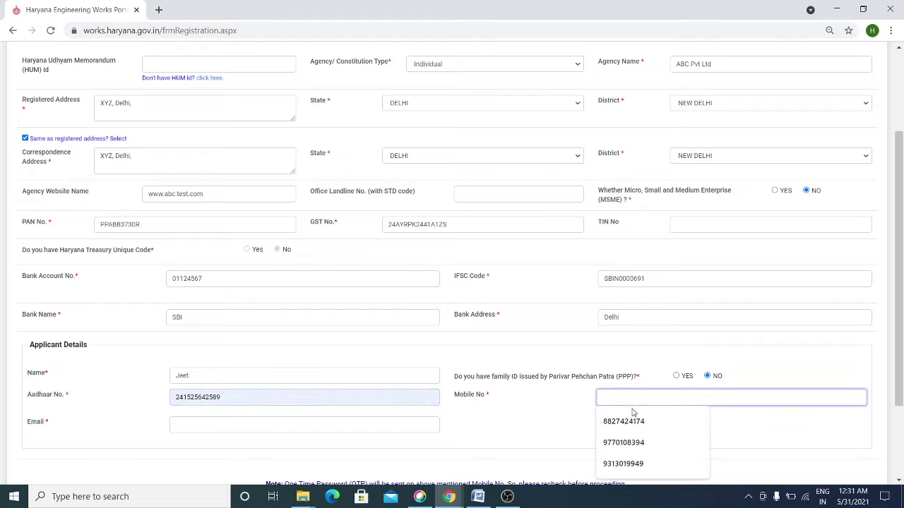
pyautogui.click(632, 421)
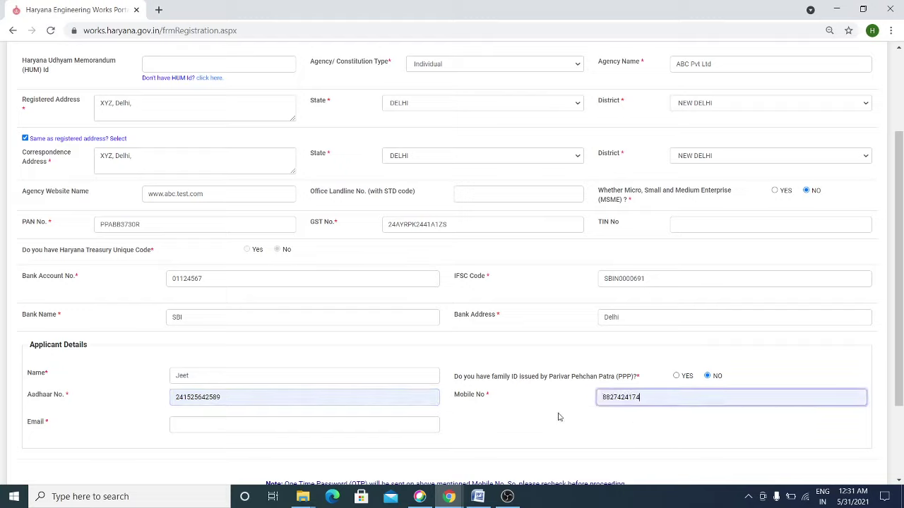
# - Fill the Email field with the applicant's saved e-mail address and scroll toward the captcha
pyautogui.click(309, 424)
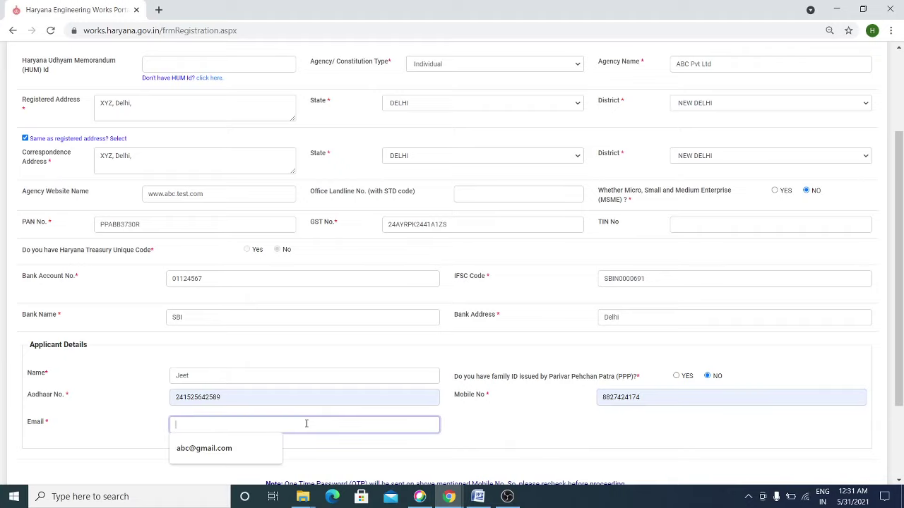
pyautogui.click(233, 448)
pyautogui.click(560, 429)
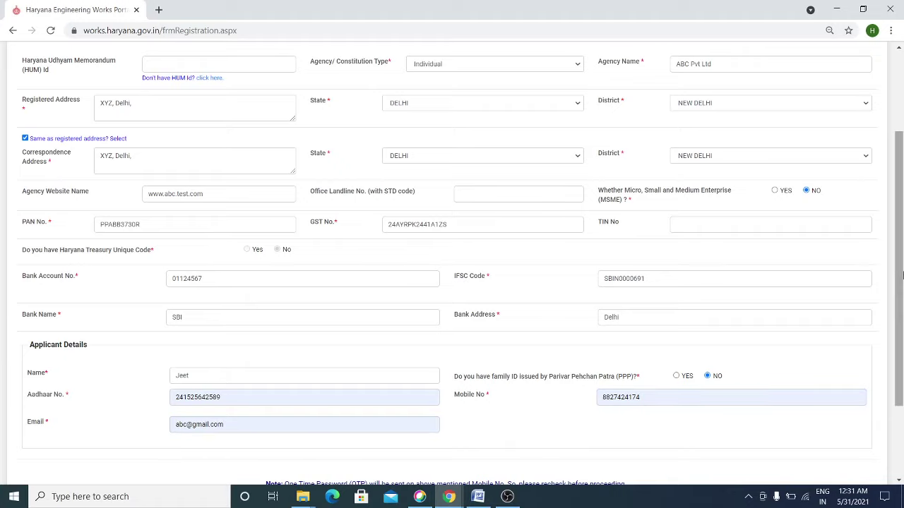
pyautogui.moveTo(902, 262); pyautogui.dragTo(901, 344)
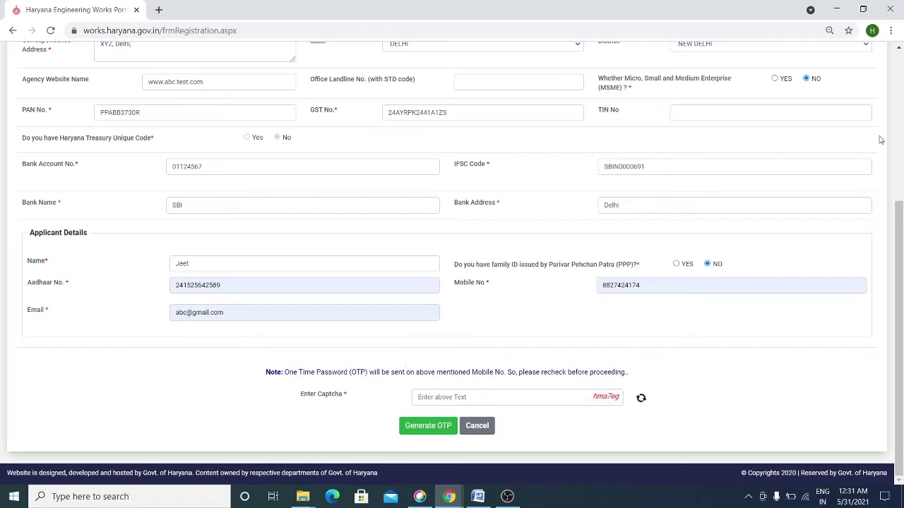
# - Enter the captcha 'hma7eg' and request an OTP for the registered mobile
pyautogui.moveTo(899, 236)
pyautogui.mouseDown()
pyautogui.moveTo(902, 91)
pyautogui.moveTo(900, 243)
pyautogui.mouseUp()
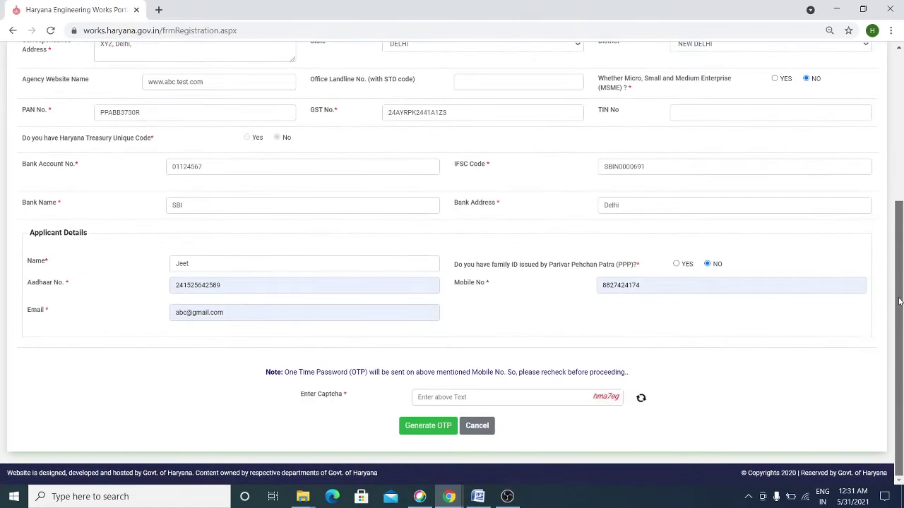
pyautogui.click(461, 397)
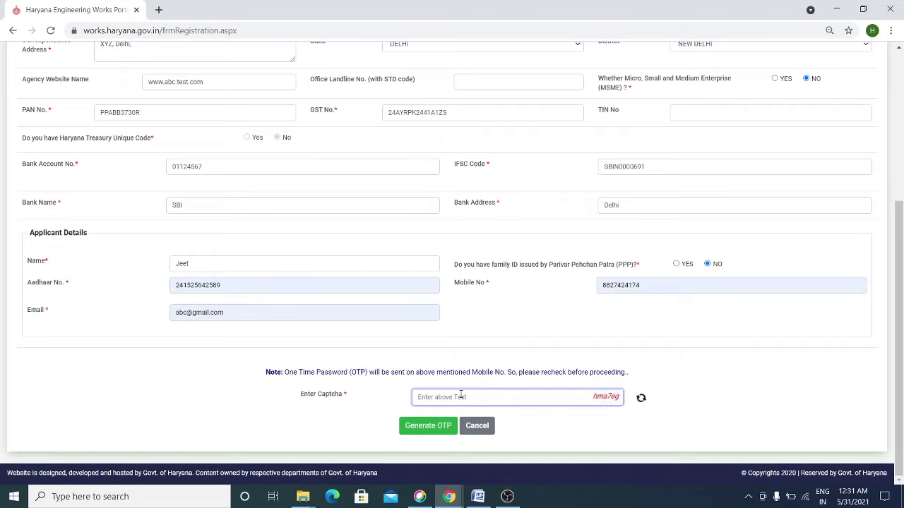
pyautogui.write('hma7eg')
pyautogui.click(426, 429)
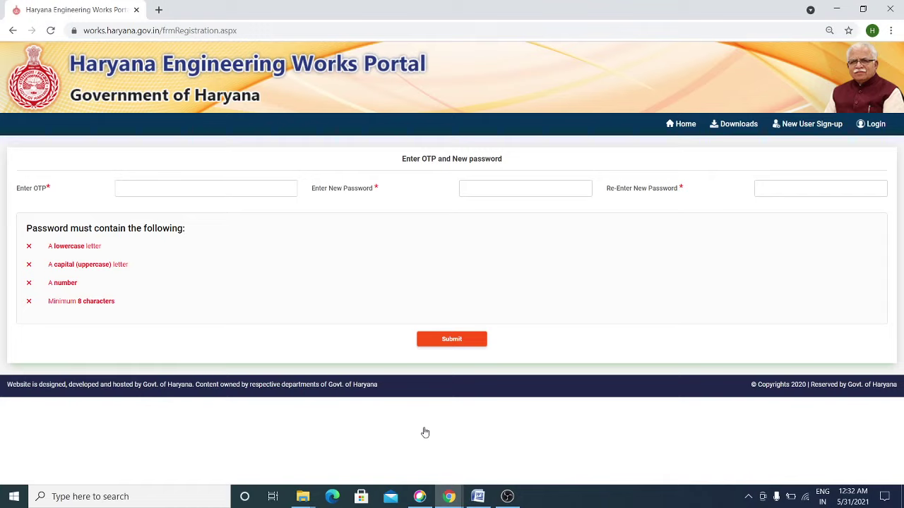
# - Enter the received OTP in the OTP field
pyautogui.click(161, 187)
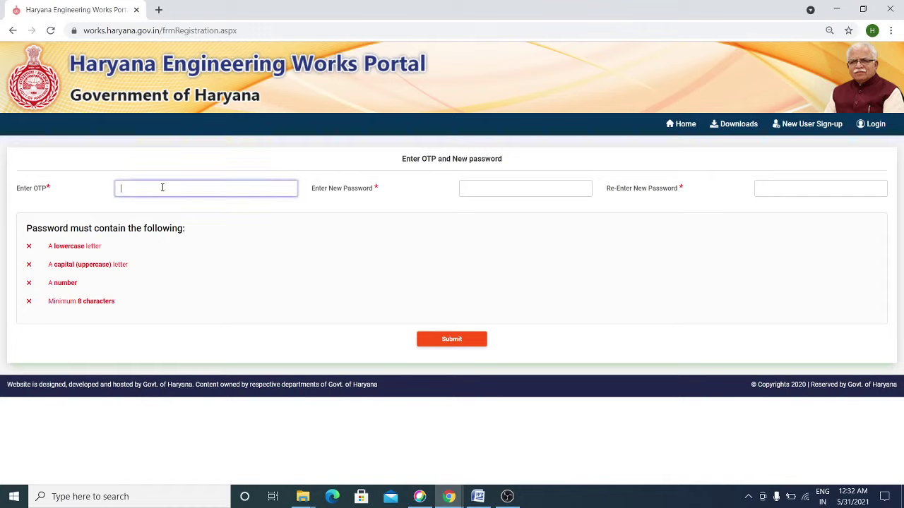
pyautogui.click(484, 194)
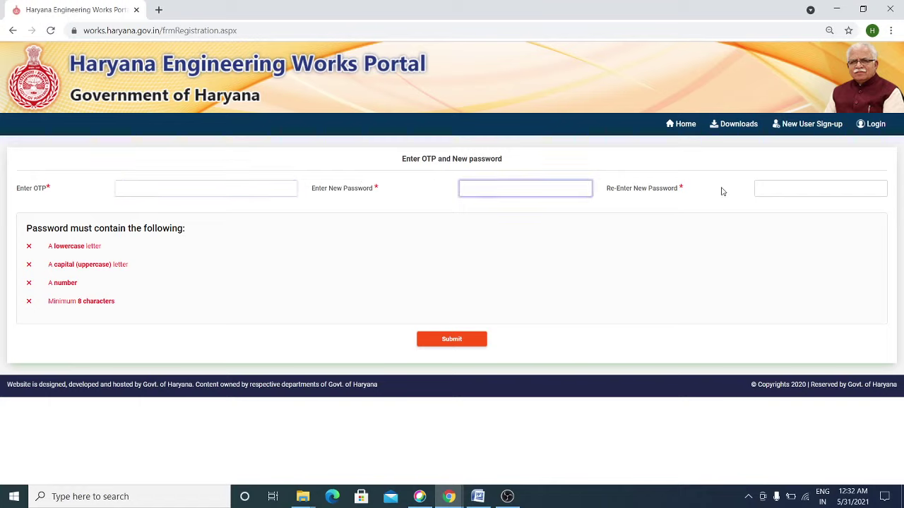
pyautogui.click(781, 192)
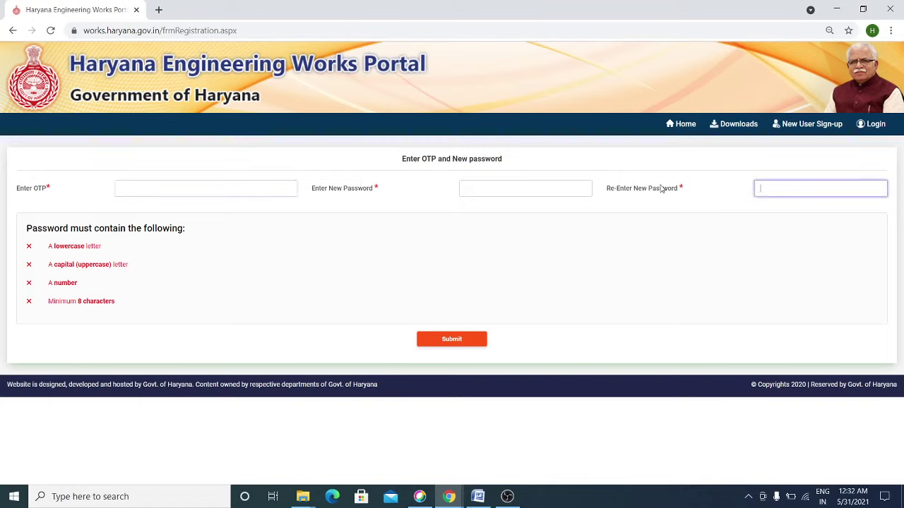
pyautogui.click(515, 186)
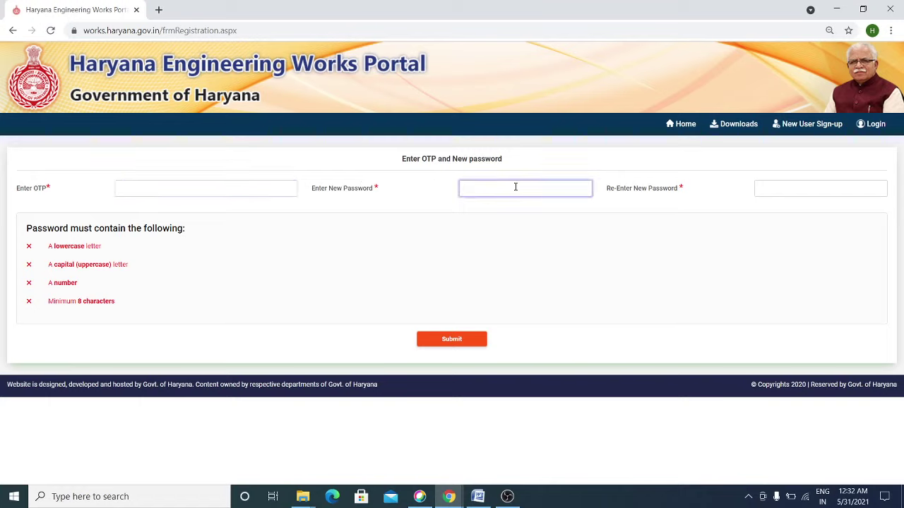
pyautogui.click(237, 188)
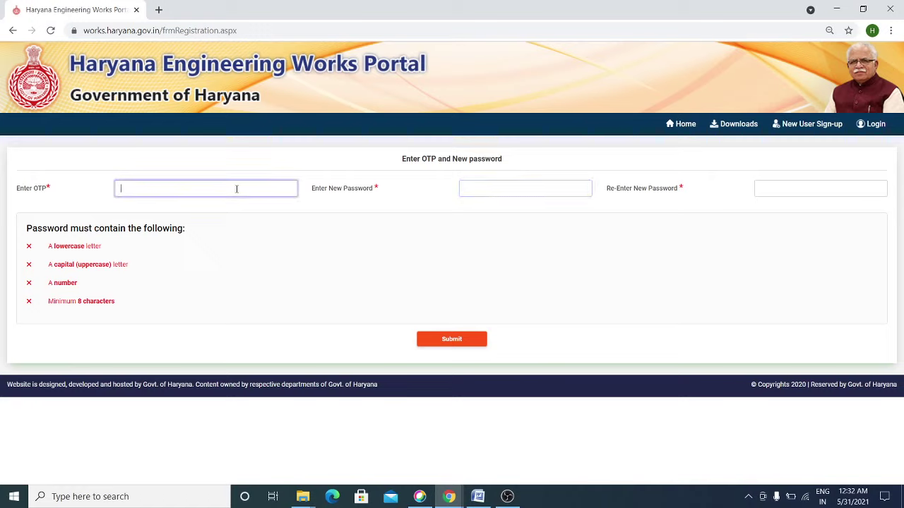
pyautogui.write('1111')
# - Enter a new password that meets all four rules, replacing the earlier attempts
pyautogui.click(494, 189)
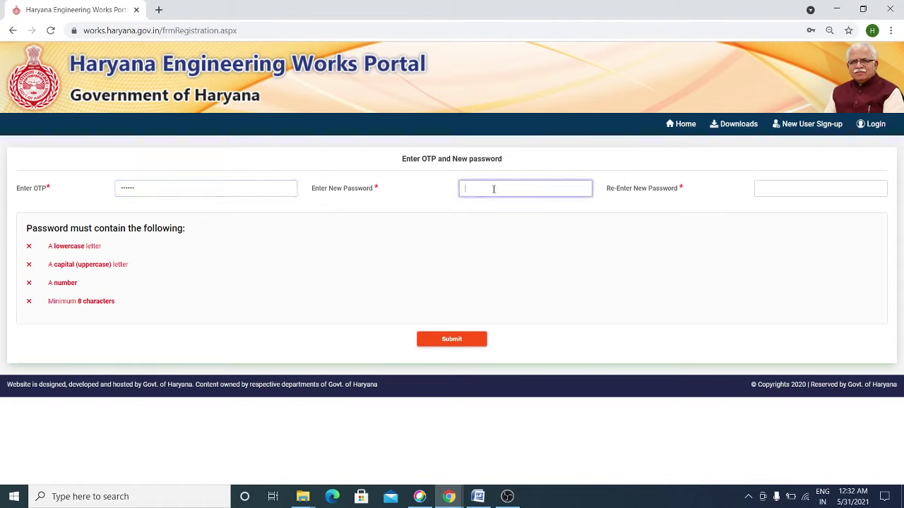
pyautogui.write('Test@12345')
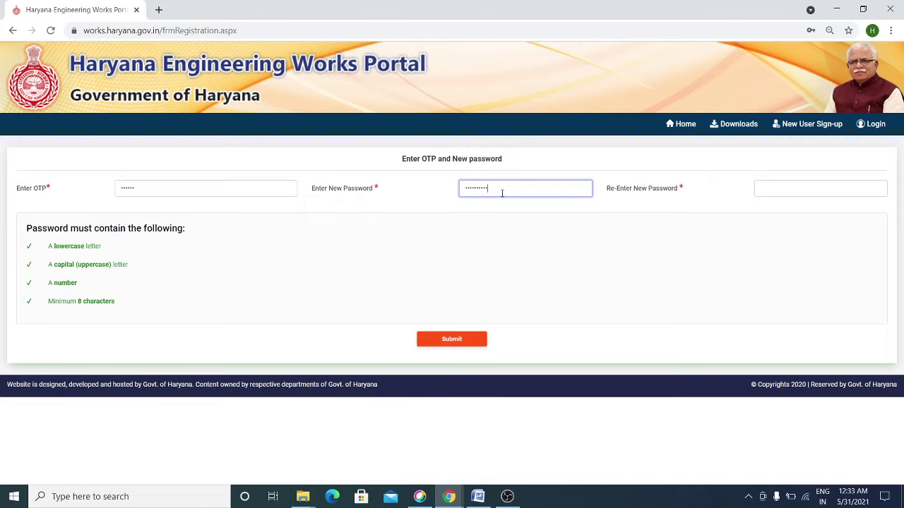
pyautogui.moveTo(486, 188); pyautogui.dragTo(438, 191)
pyautogui.press('BackSpace')
pyautogui.write('Hary1234')
pyautogui.press('BackSpace')
pyautogui.hotkey('ctrl', 'a')
pyautogui.press('BackSpace')
pyautogui.write('Abc@12345')
# - Re-enter the matching password in the confirmation field and submit to create the login account
pyautogui.click(775, 187)
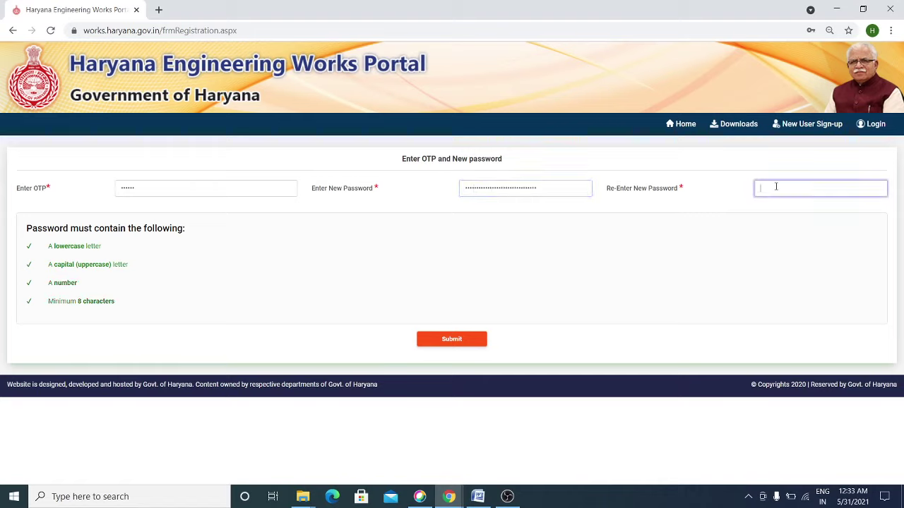
pyautogui.write('Abc@123')
pyautogui.hotkey('ctrl', 'v')
pyautogui.click(622, 258)
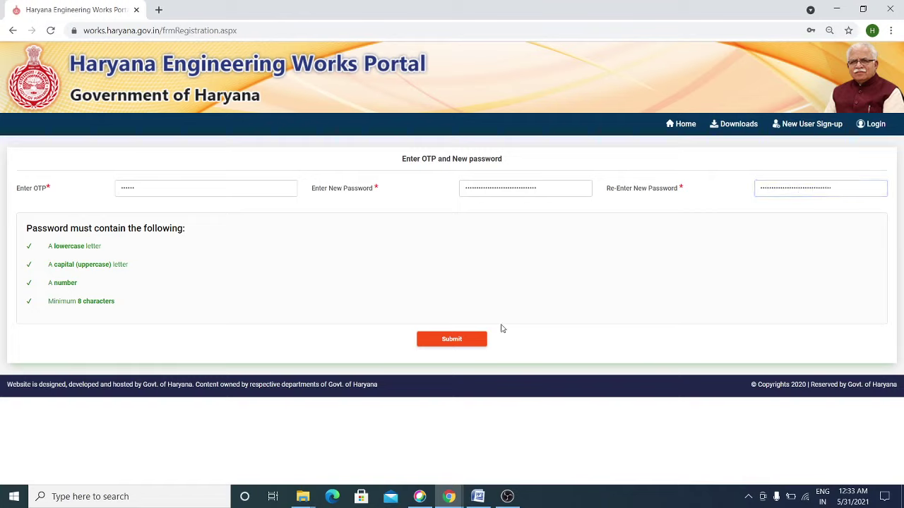
pyautogui.click(460, 340)
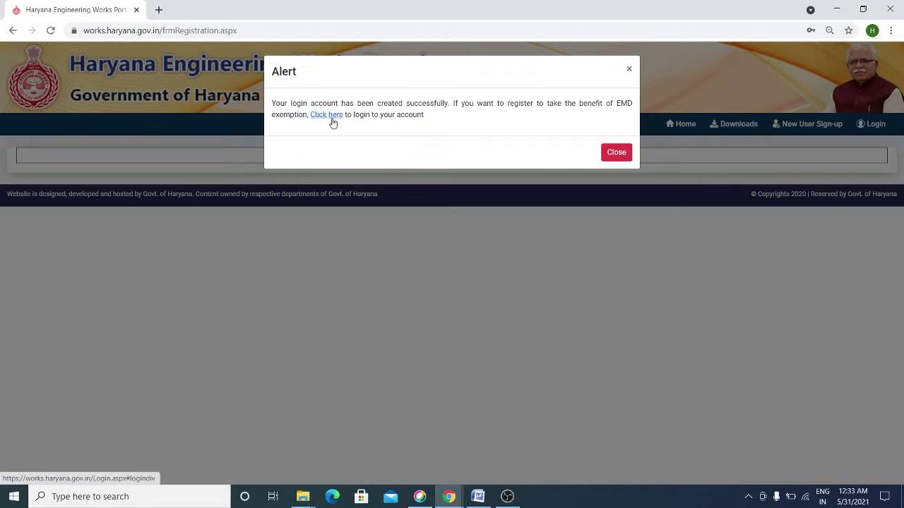
# - Dismiss the account-created alert, download the profile summary PDF, and show download_R42.pdf in its folder
pyautogui.click(616, 153)
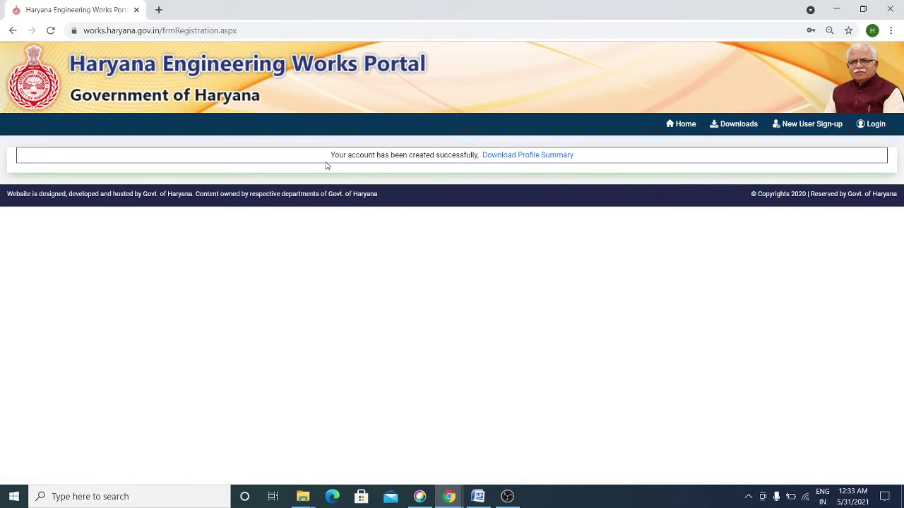
pyautogui.click(536, 157)
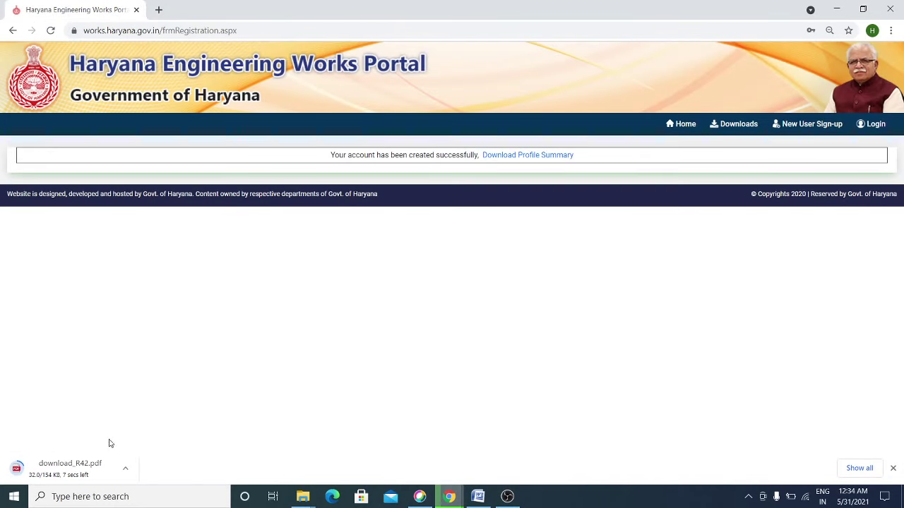
pyautogui.click(126, 469)
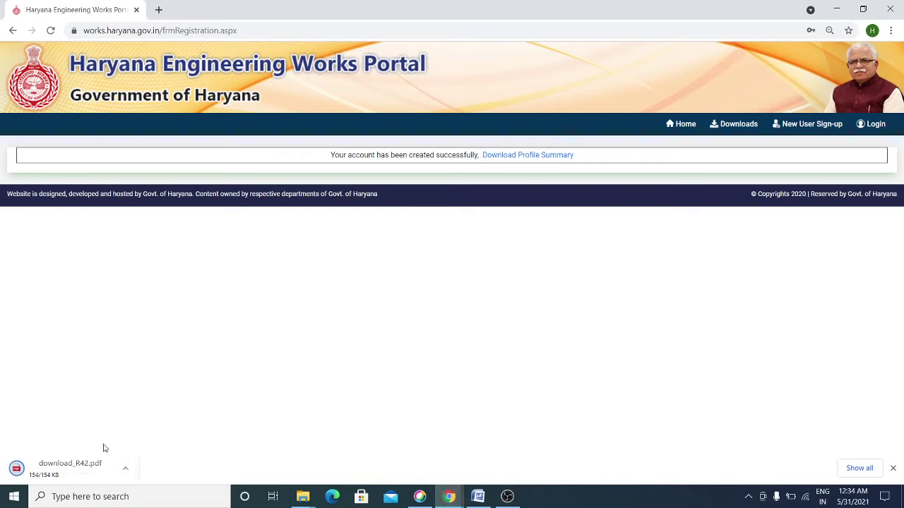
pyautogui.click(125, 468)
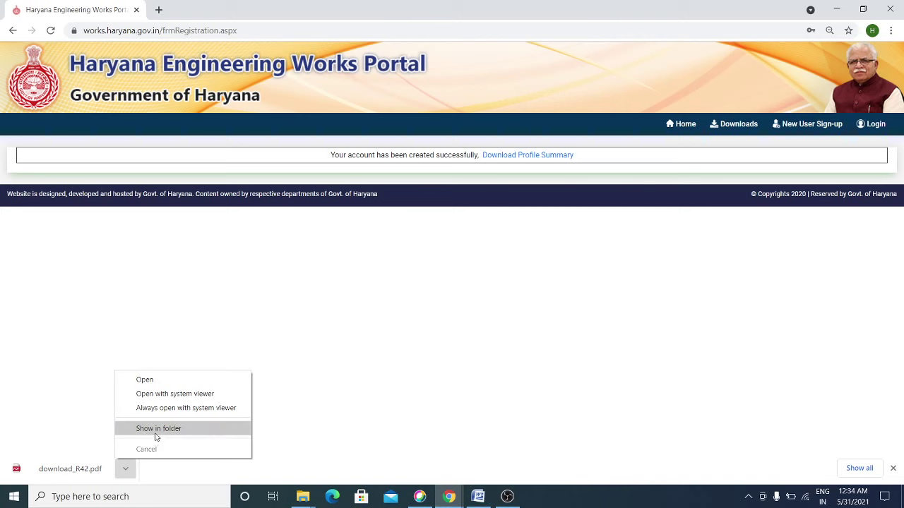
pyautogui.click(156, 436)
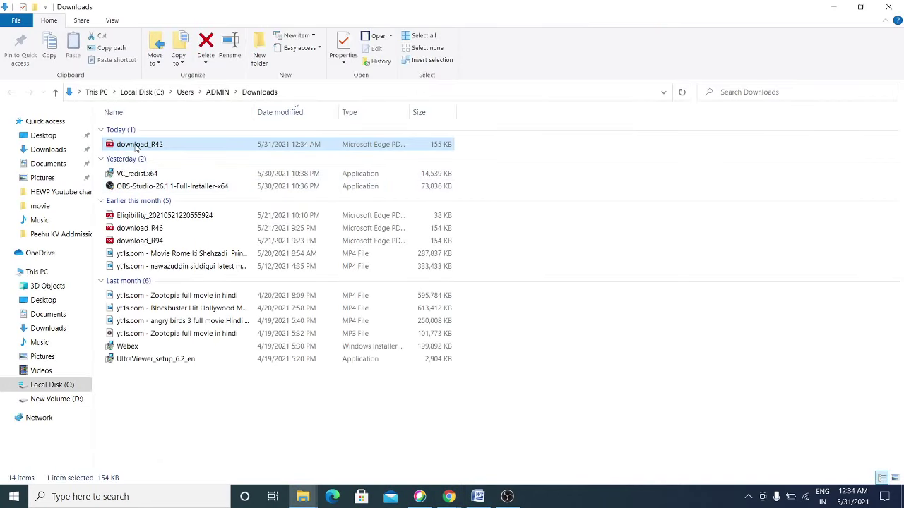
# - Minimize the File Explorer Downloads window, leaving download_R42.pdf open in Edge
pyautogui.click(833, 8)
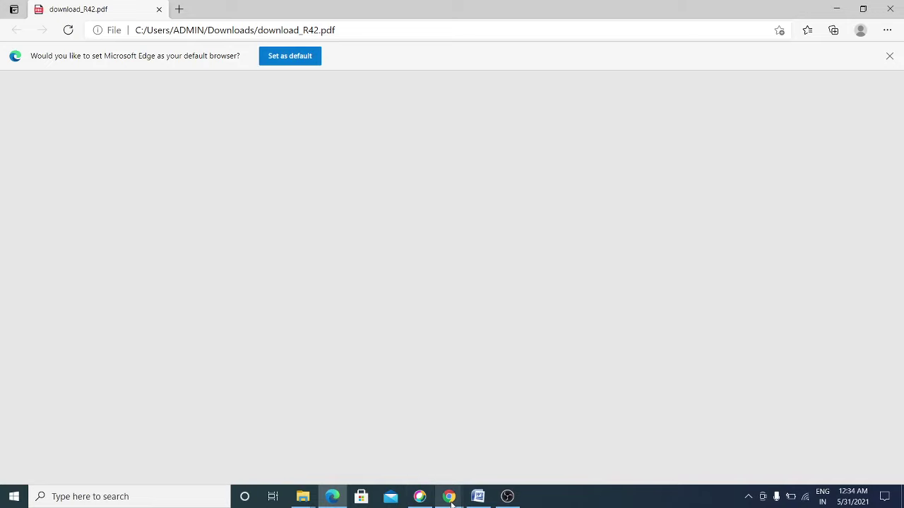
# - Scroll through the Contractor Profile Summary PDF in Edge, then close the Edge window
pyautogui.moveTo(450, 500)
pyautogui.click(515, 454)
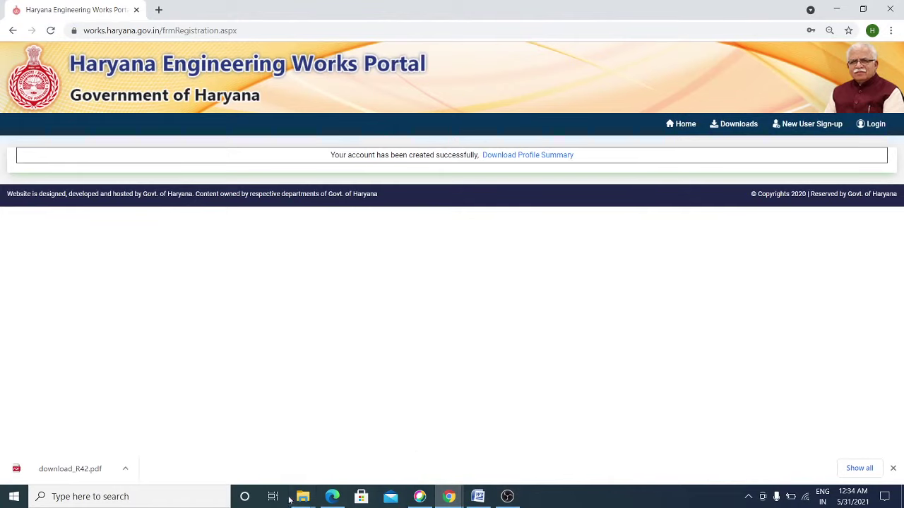
pyautogui.click(332, 498)
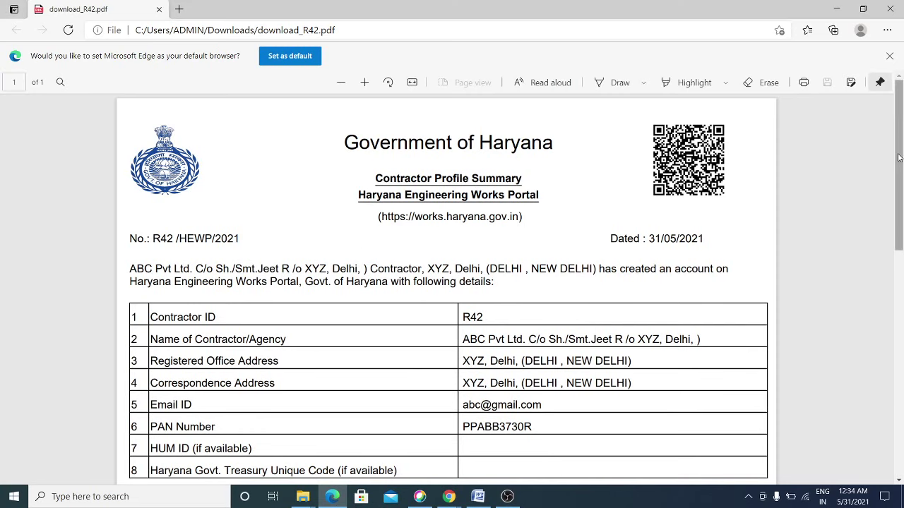
pyautogui.moveTo(900, 163); pyautogui.dragTo(901, 183)
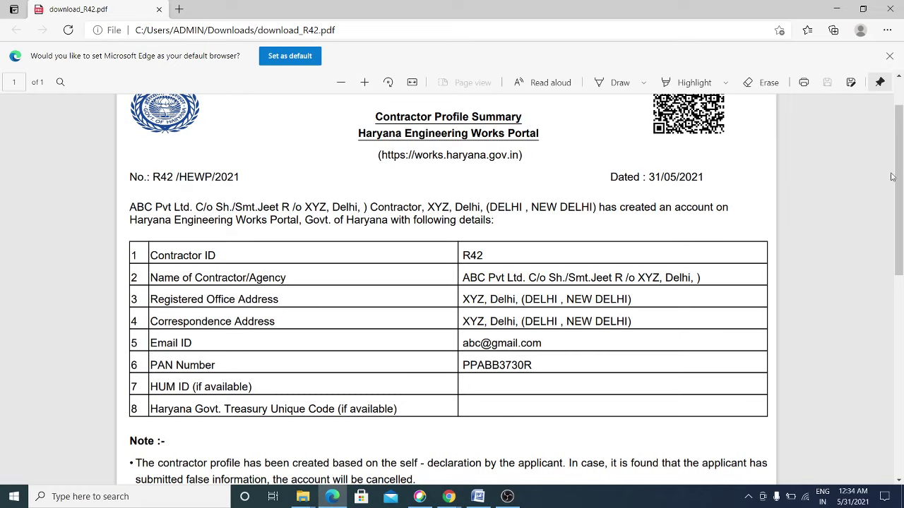
pyautogui.moveTo(899, 178)
pyautogui.mouseDown()
pyautogui.moveTo(902, 365)
pyautogui.moveTo(899, 84)
pyautogui.mouseUp()
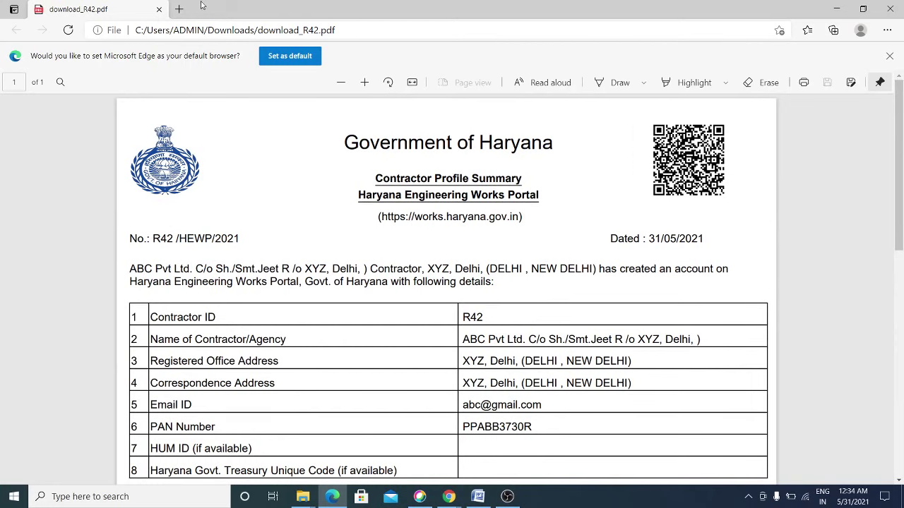
pyautogui.click(158, 10)
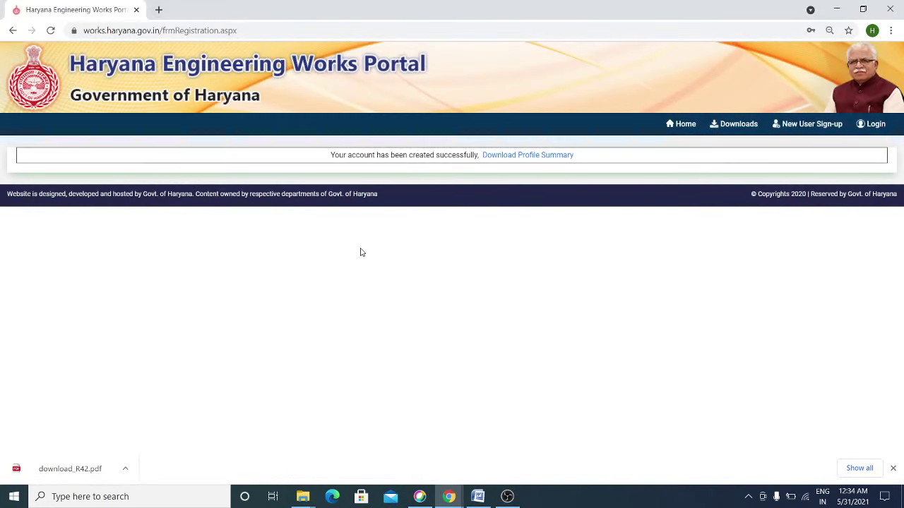